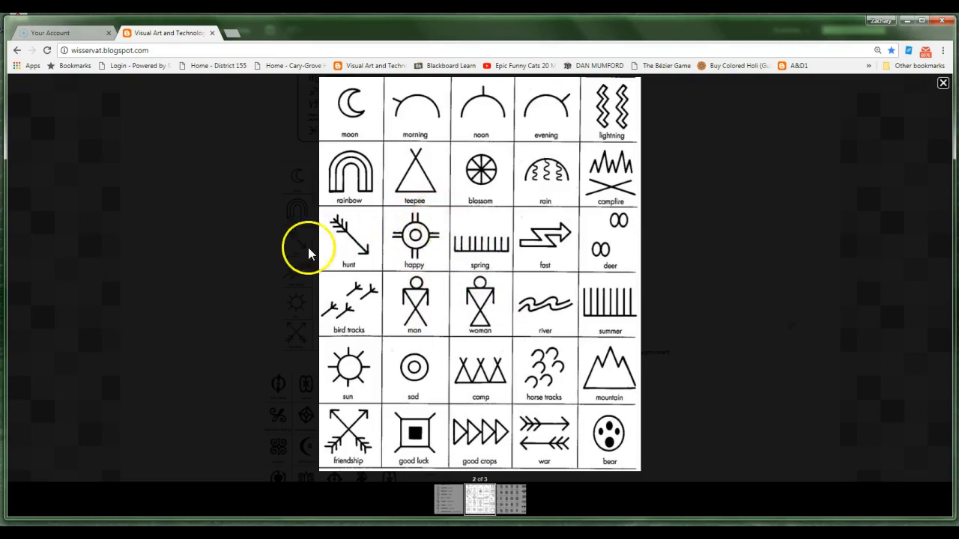
Reopen the pictograph chart enlarged on the blog page and copy its image
left_click(225, 262)
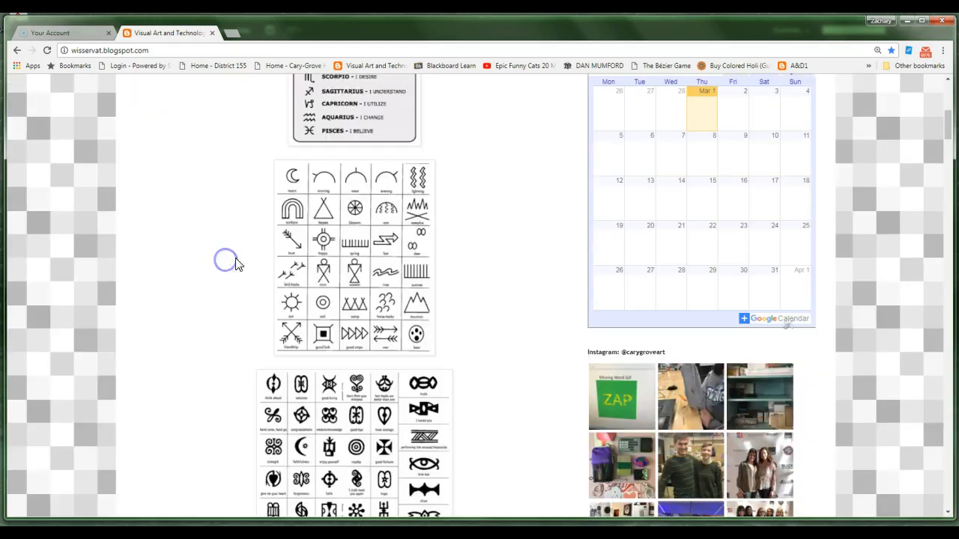
left_click(342, 245)
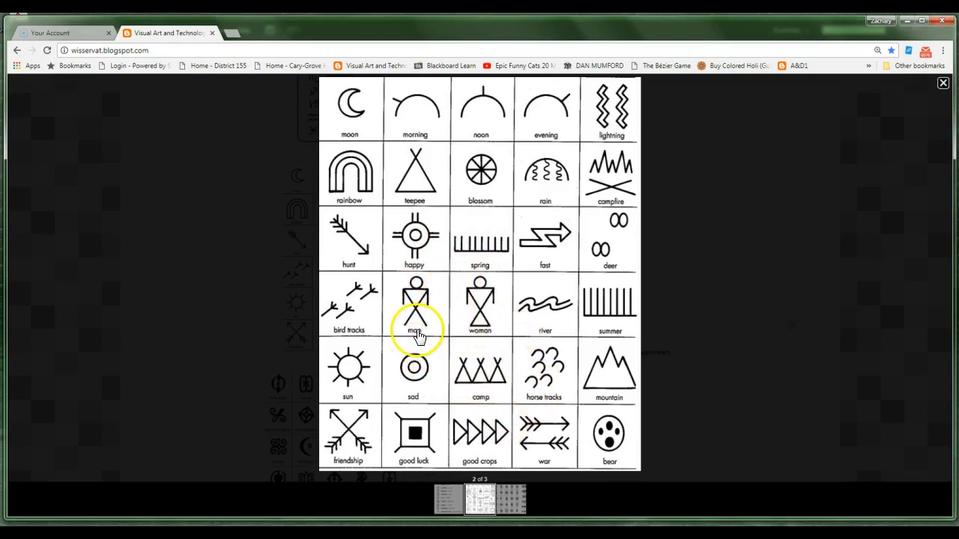
right_click(438, 271)
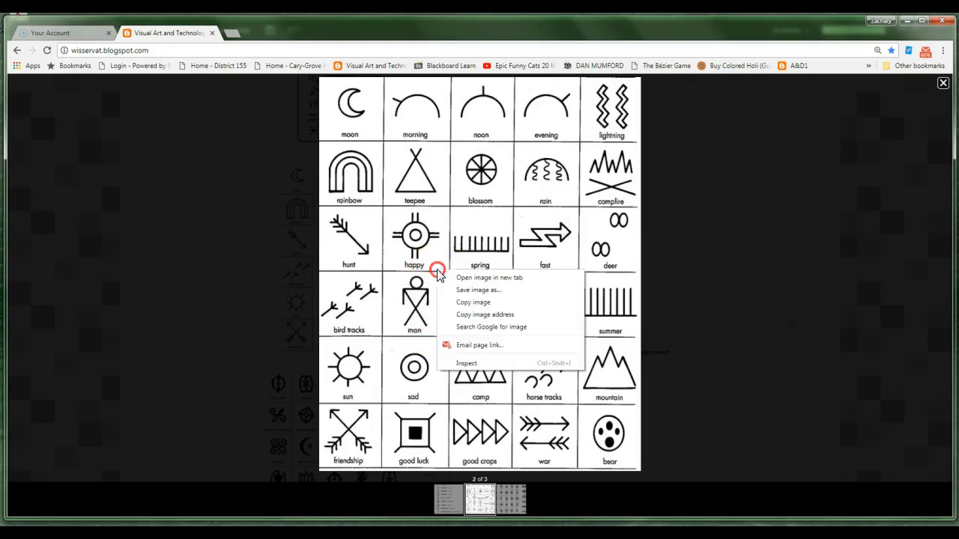
left_click(475, 303)
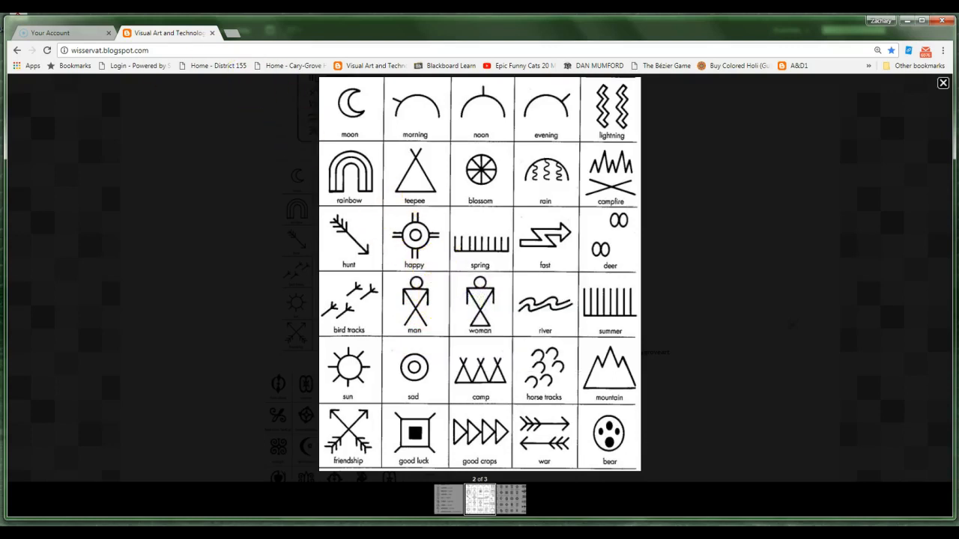
Switch to Illustrator and create a Letter-size document named "icons rough"
key("alt+Tab")
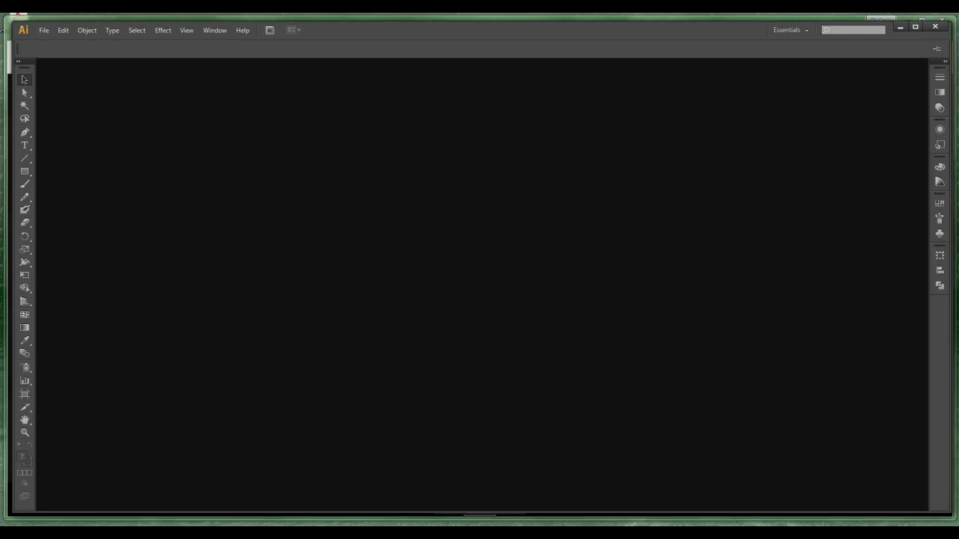
left_click(43, 30)
left_click(43, 30)
left_click(42, 30)
left_click(53, 43)
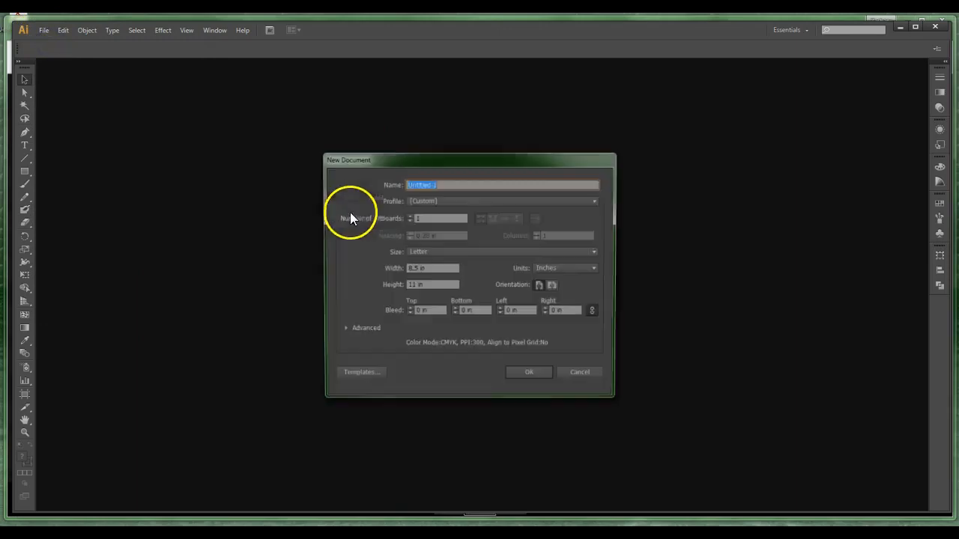
type("icons rough")
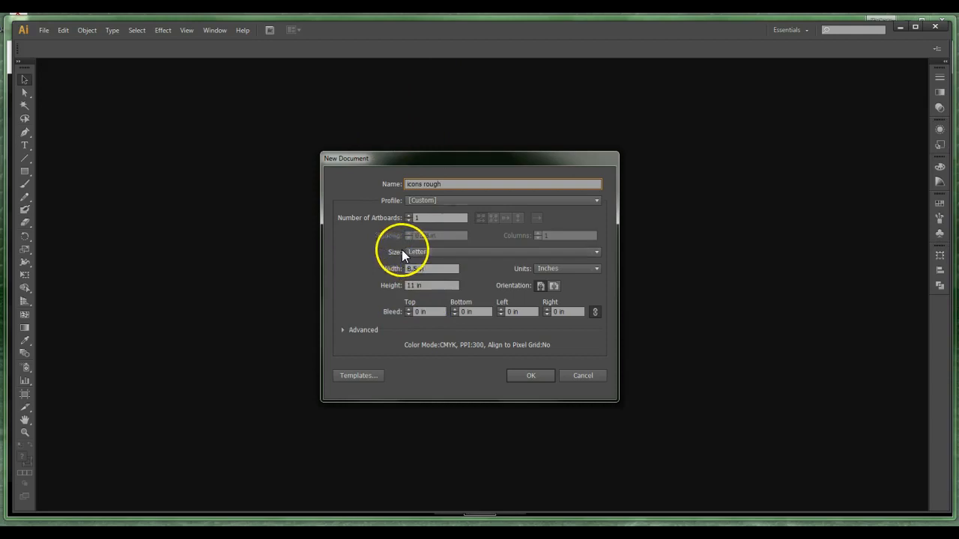
left_click(528, 376)
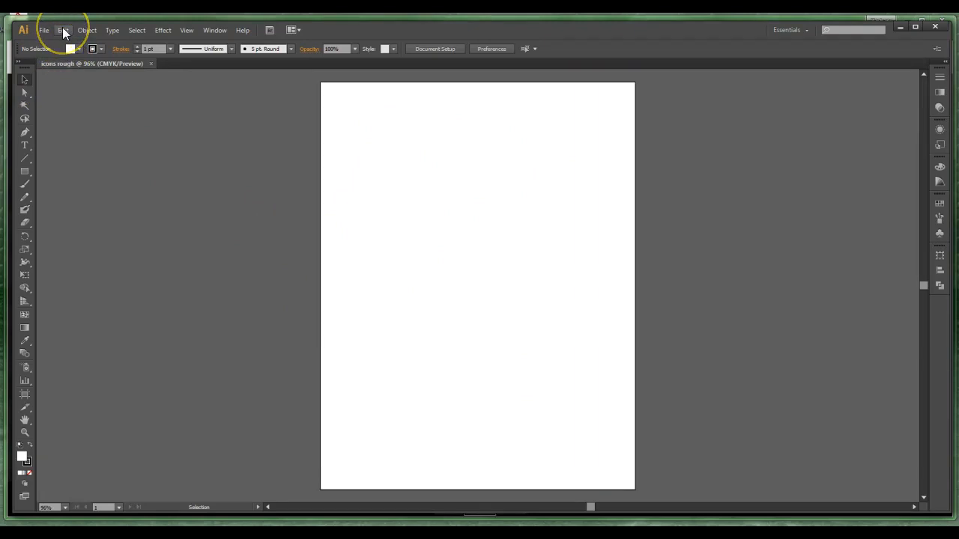
Paste the copied pictograph chart and position it within the artboard
left_click(62, 28)
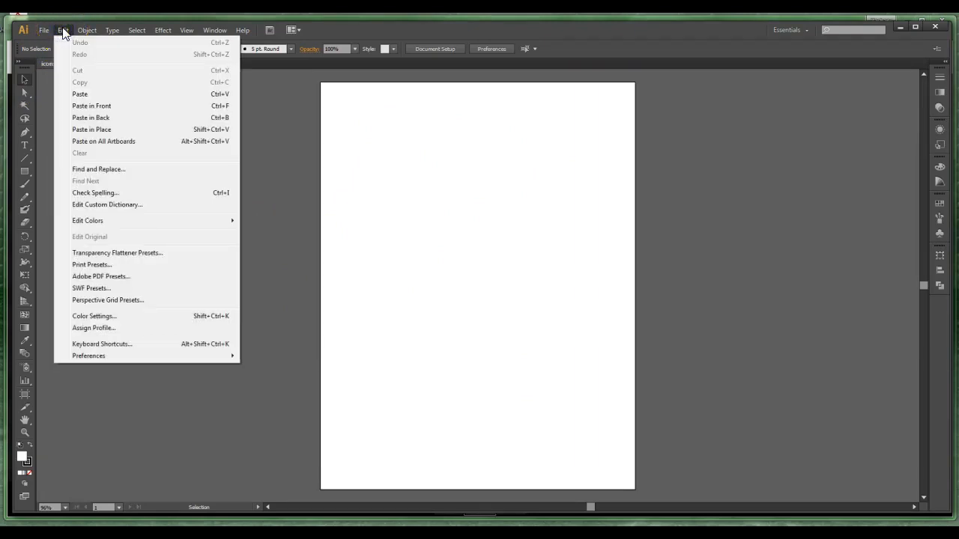
left_click(83, 94)
left_click_drag(471, 246, 229, 249)
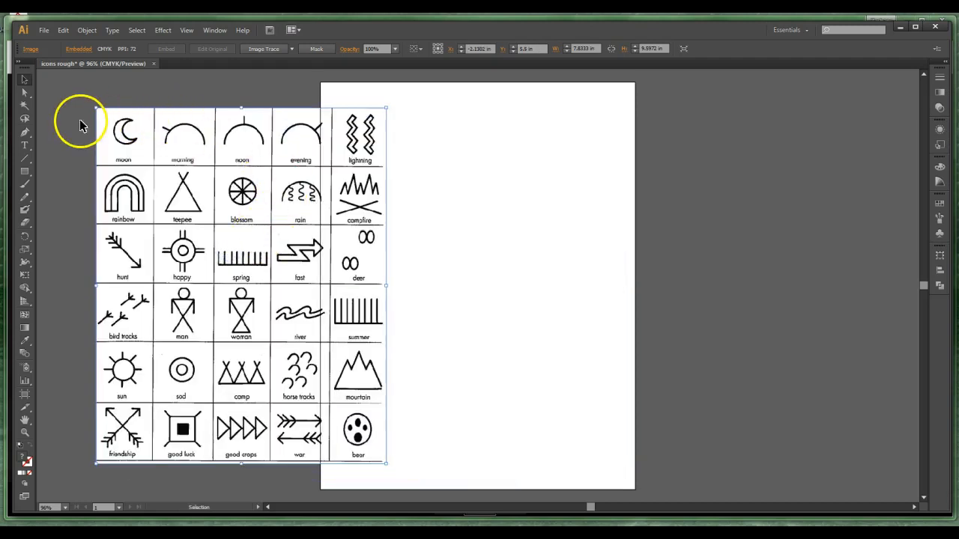
left_click_drag(151, 172, 380, 185)
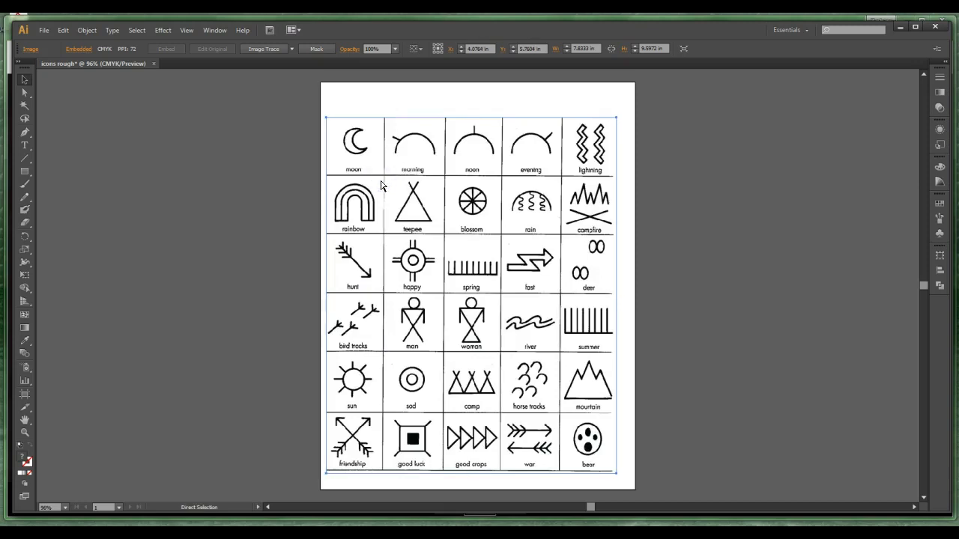
Draw a square about 0.66 in wide over the outer square of the good luck symbol with the Rectangle tool
key("ctrl+equal")
key("ctrl+equal")
key("space")
left_click_drag(397, 389, 407, 181)
left_click_drag(326, 324, 304, 328)
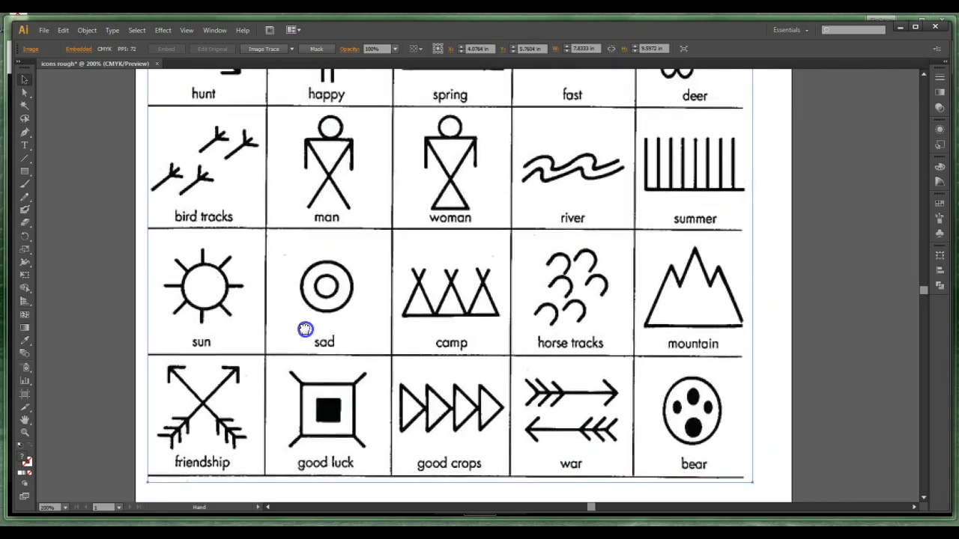
left_click_drag(364, 315, 433, 195)
key("ctrl+equal")
key("ctrl+equal")
key("ctrl+equal")
key("space")
left_click_drag(342, 274, 592, 273)
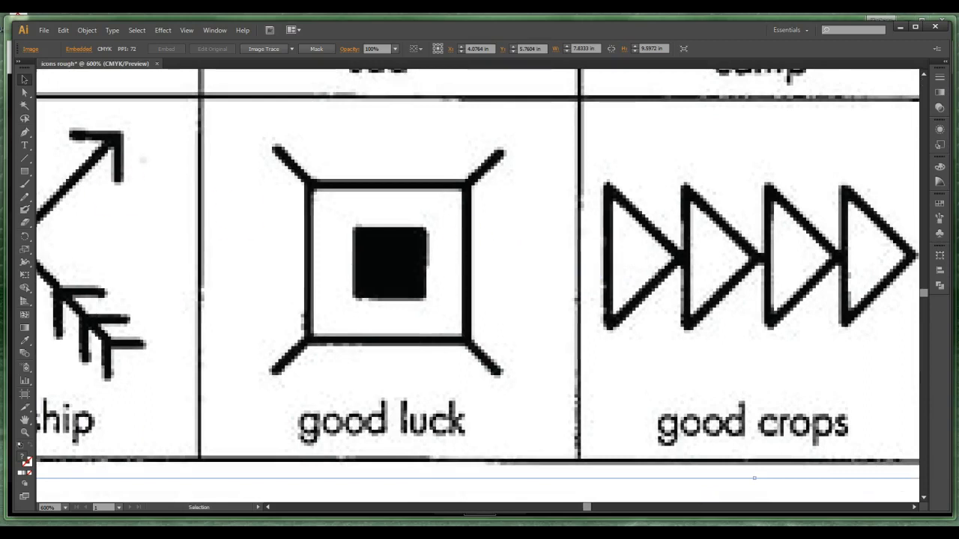
left_click(24, 172)
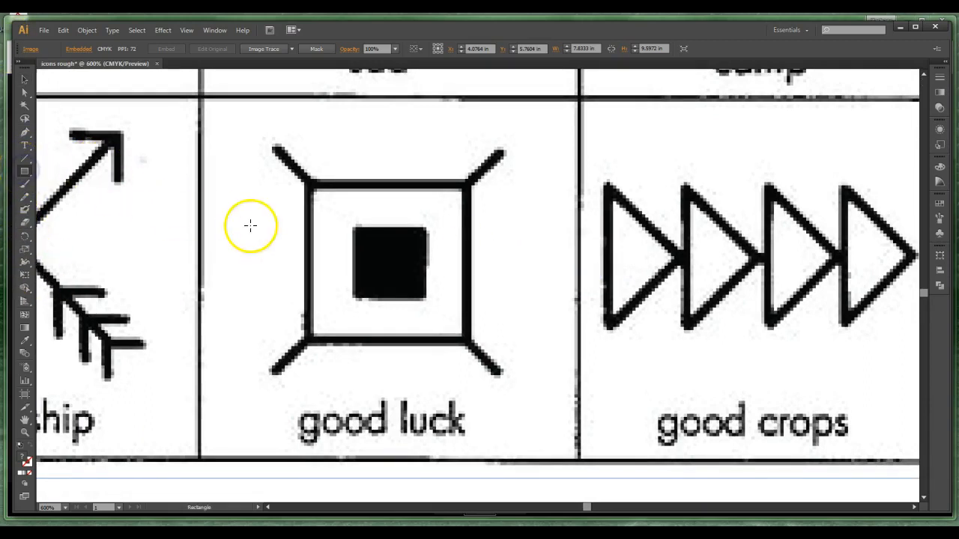
left_click_drag(310, 186, 465, 316)
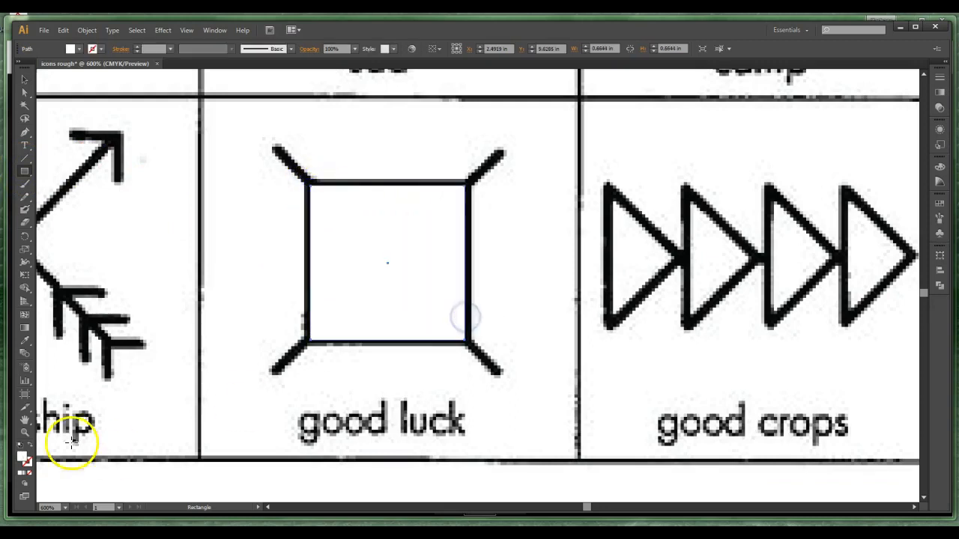
Give the traced outer square a black 4 pt stroke and no fill
left_click(28, 464)
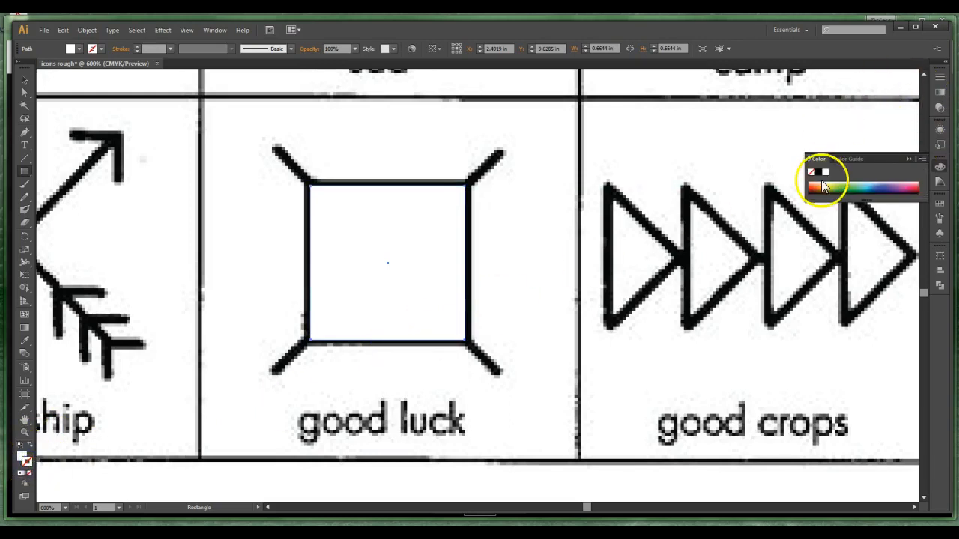
left_click(818, 174)
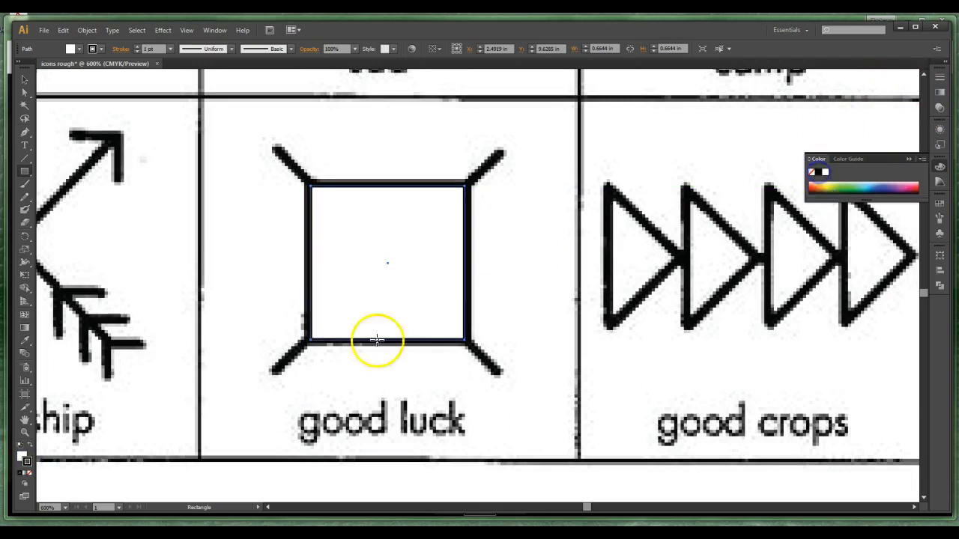
left_click(139, 44)
left_click(139, 44)
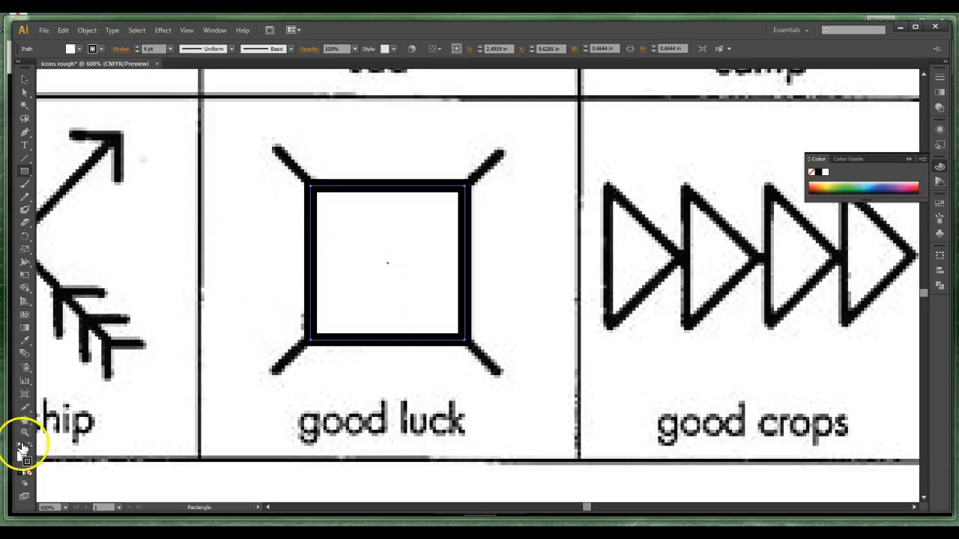
left_click(29, 471)
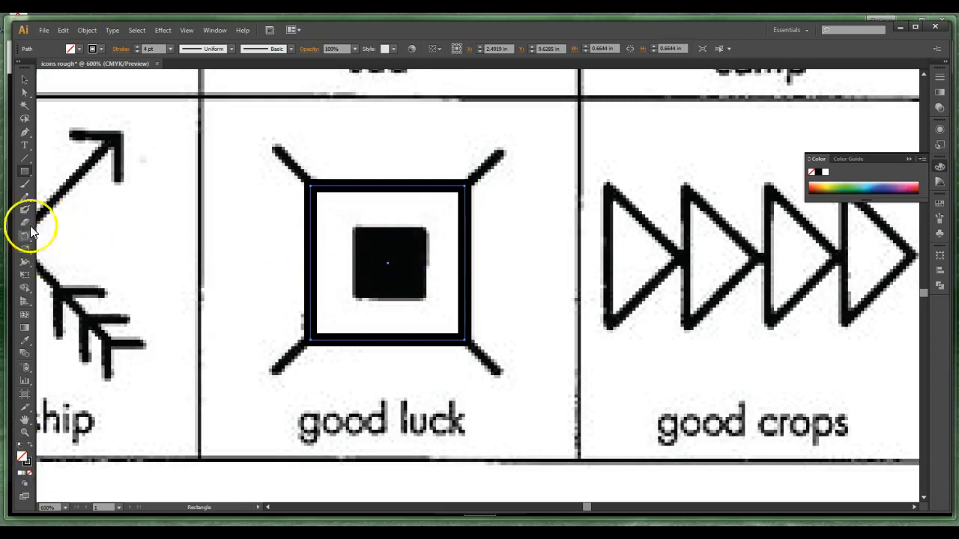
Draw a square about 0.31 in wide over the symbol's inner square, with a black fill and no stroke
left_click(24, 171)
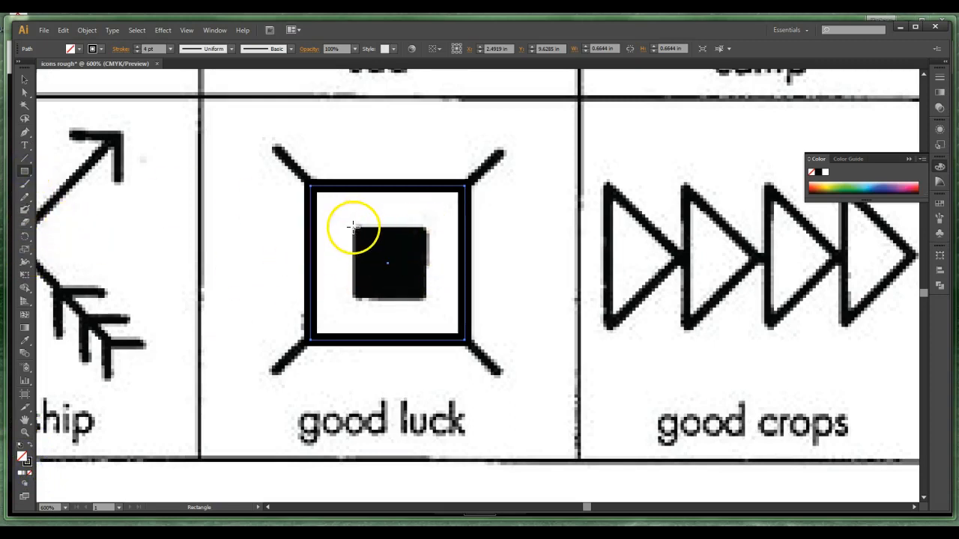
left_click_drag(354, 227, 427, 297)
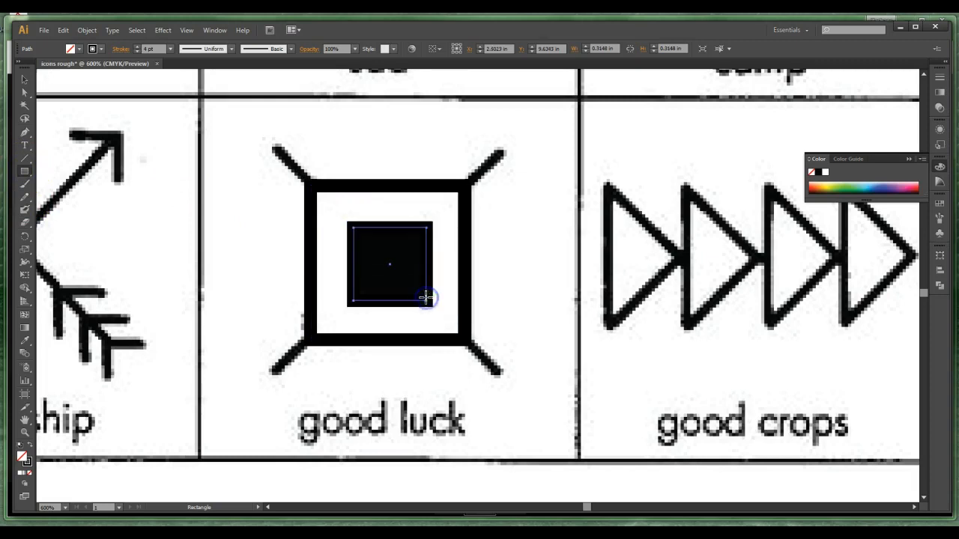
left_click(30, 447)
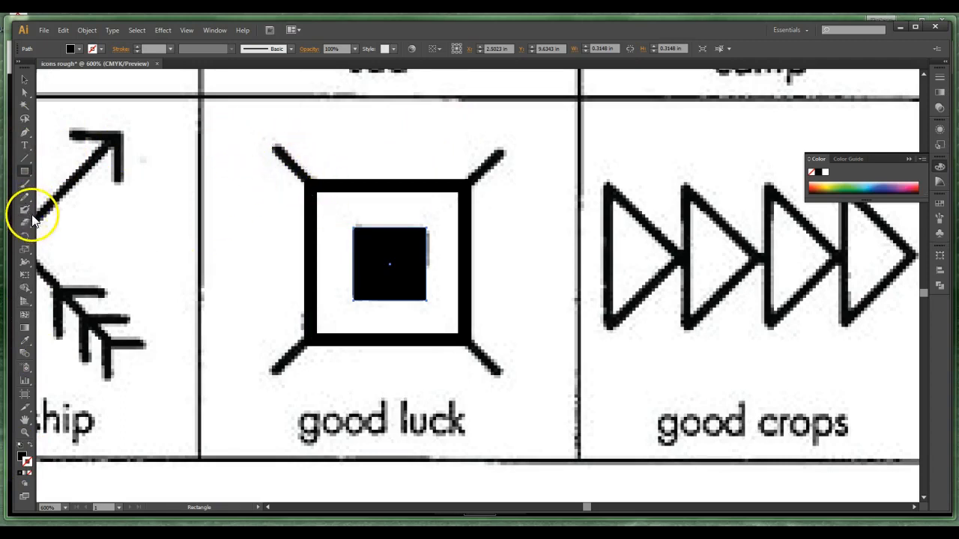
Trace the upper-left diagonal of the good luck symbol with the Line Segment tool and give it a black 4 pt stroke
left_click(25, 159)
left_click_drag(276, 149, 311, 184)
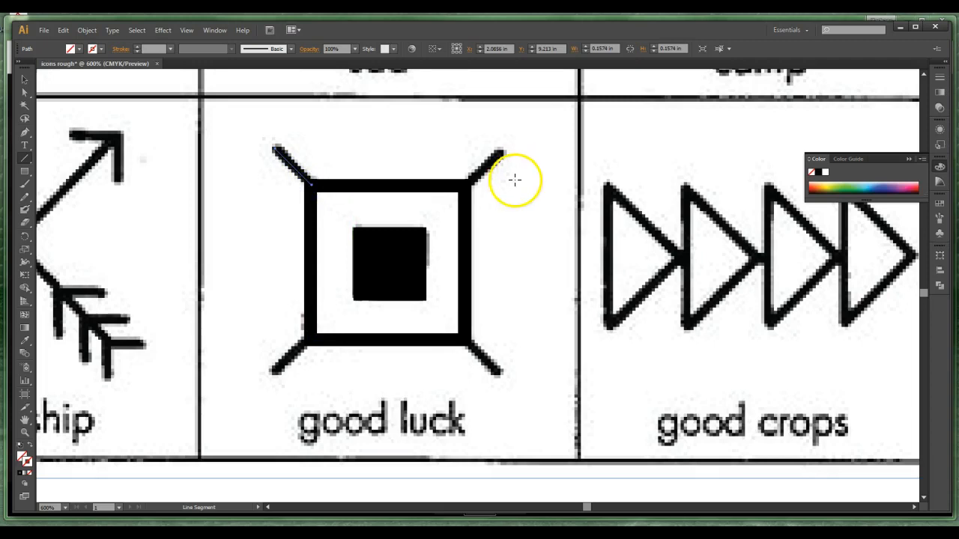
left_click(137, 46)
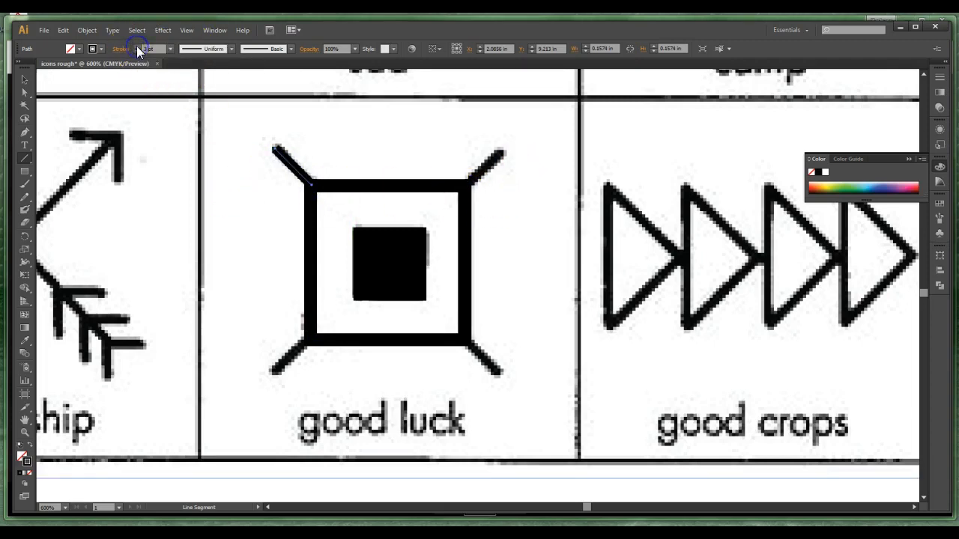
left_click(137, 47)
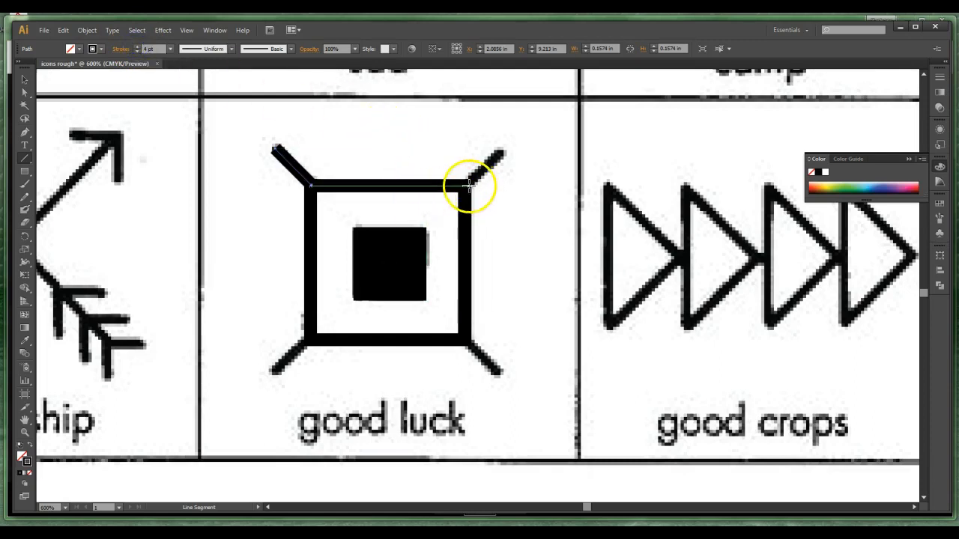
Trace the symbol's three remaining corner diagonals with 4 pt lines, undoing and redrawing the upper-right one from the square's corner
left_click_drag(468, 186, 502, 152)
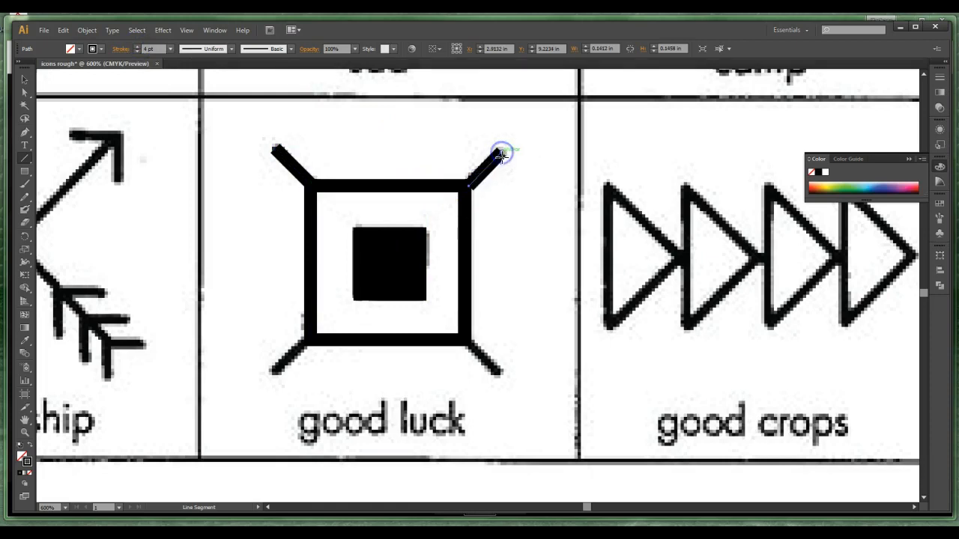
key("ctrl+z")
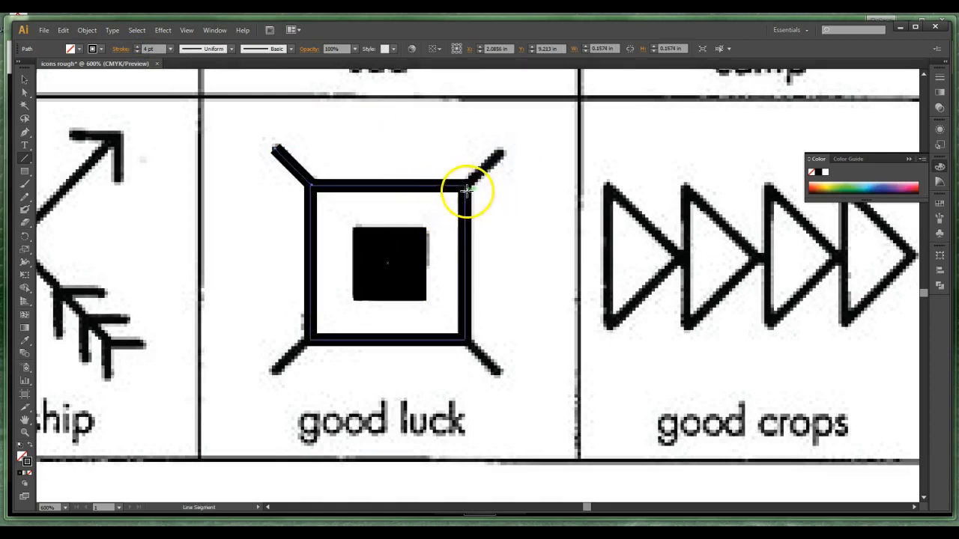
left_click_drag(482, 162, 499, 154)
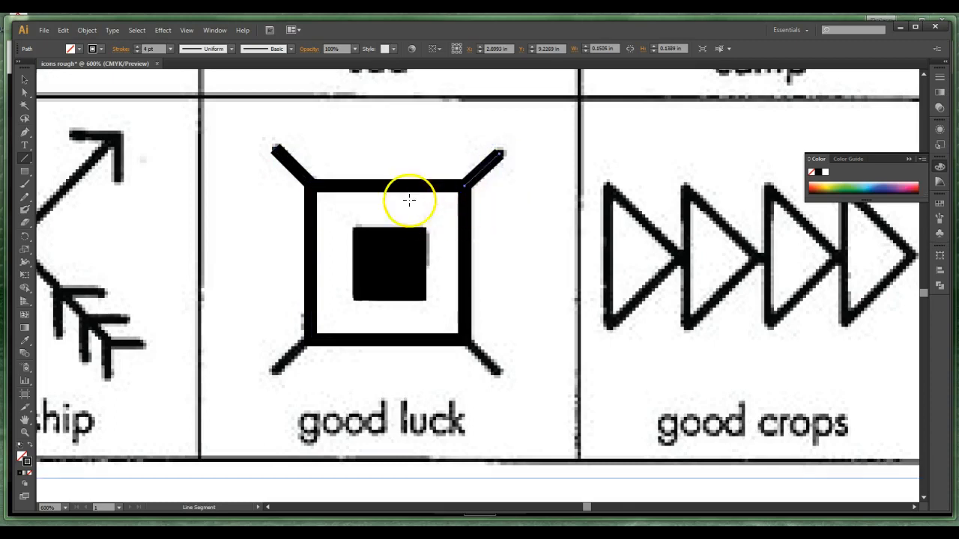
left_click_drag(310, 340, 278, 369)
left_click_drag(469, 341, 499, 369)
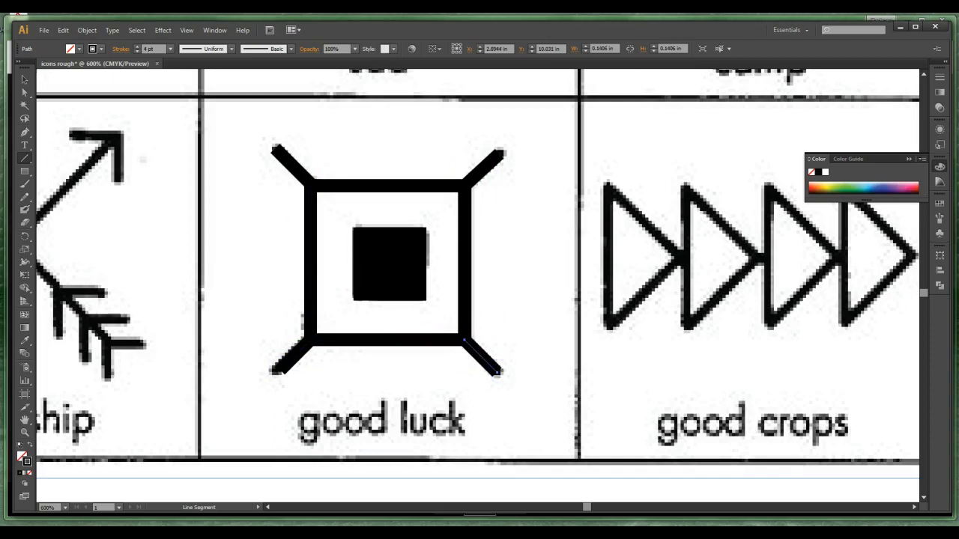
Move the chart image aside so it no longer lies behind the traced icon
left_click(25, 79)
left_click_drag(122, 204, 349, 238)
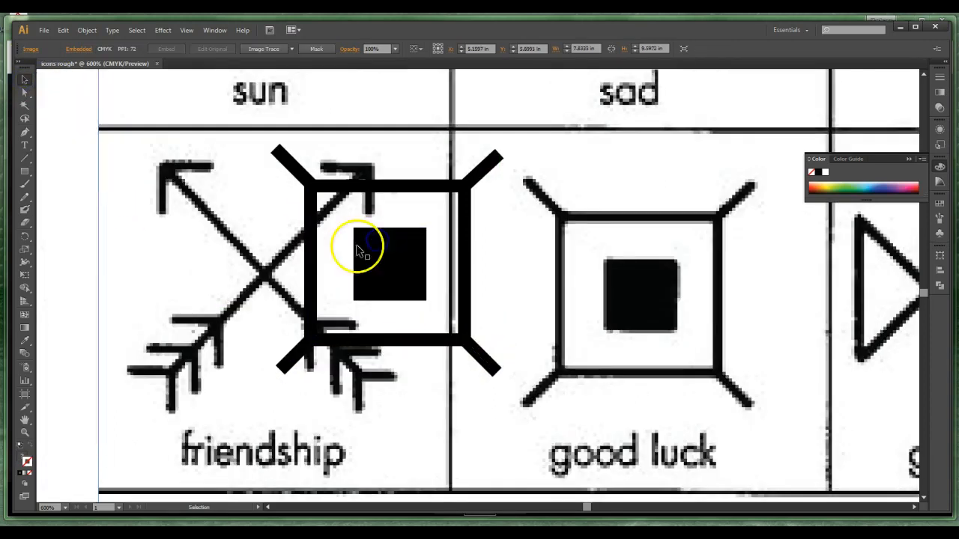
key("ctrl+minus")
key("ctrl+minus")
key("ctrl+minus")
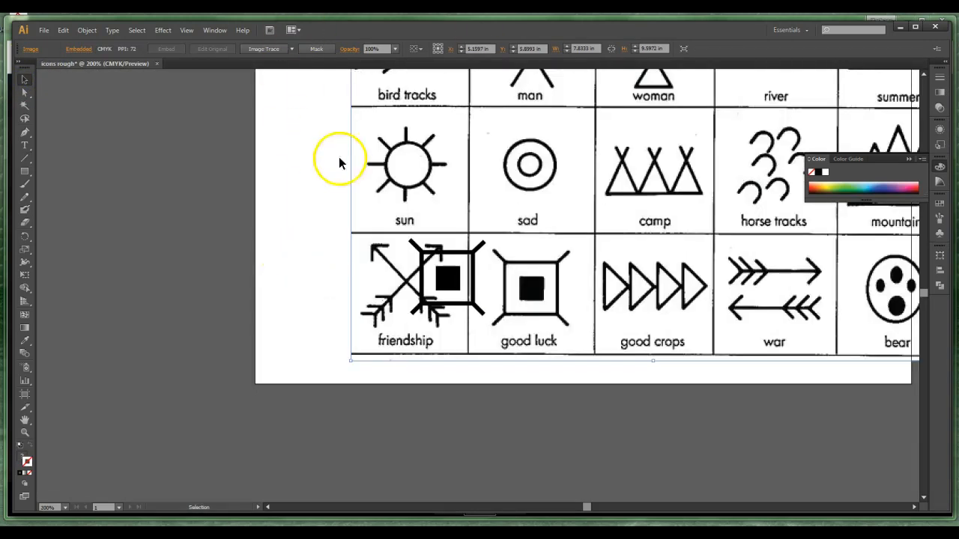
mouse_move(413, 147)
left_mouse_down()
mouse_move(689, 197)
mouse_move(786, 196)
left_mouse_up()
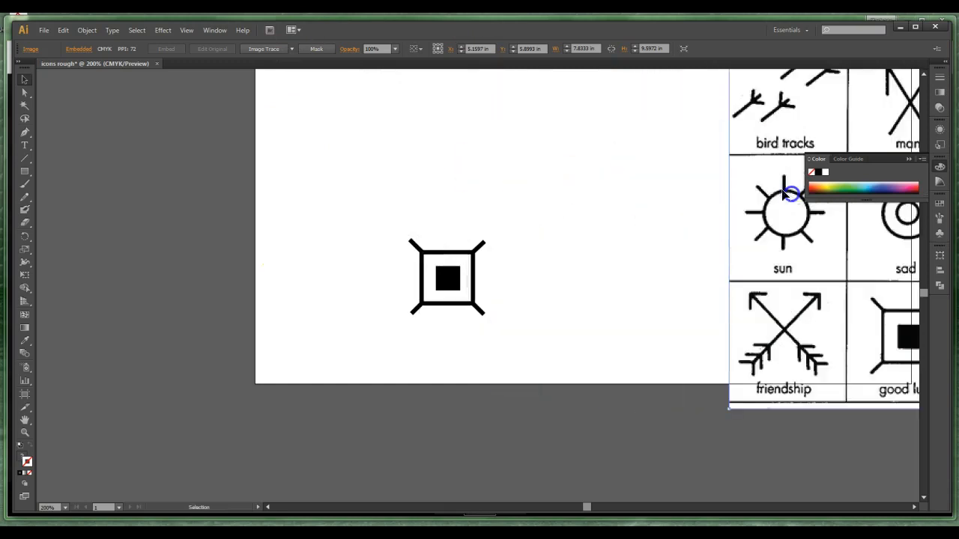
Give the four corner diagonals of the good luck icon round stroke caps
key("ctrl+plus")
key("ctrl+plus")
key("ctrl+plus")
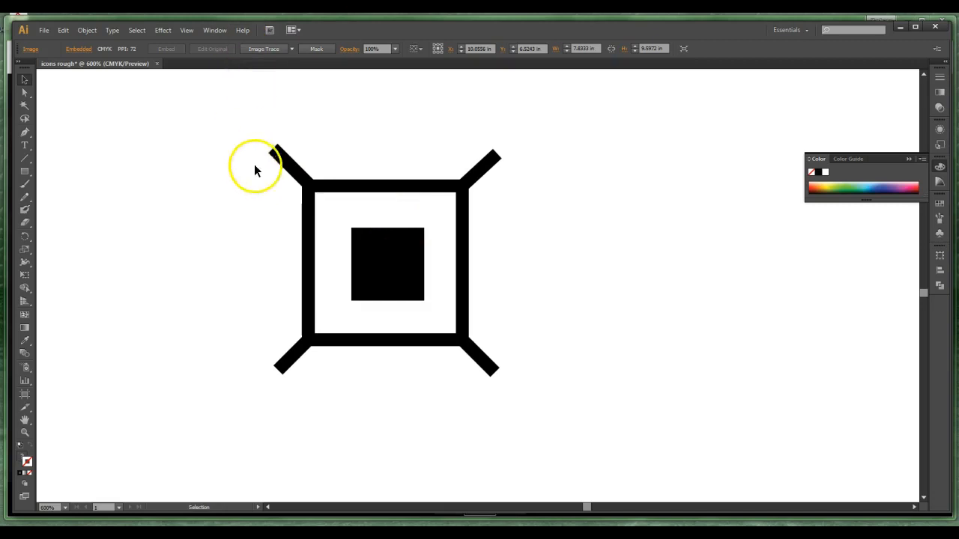
left_click(283, 160)
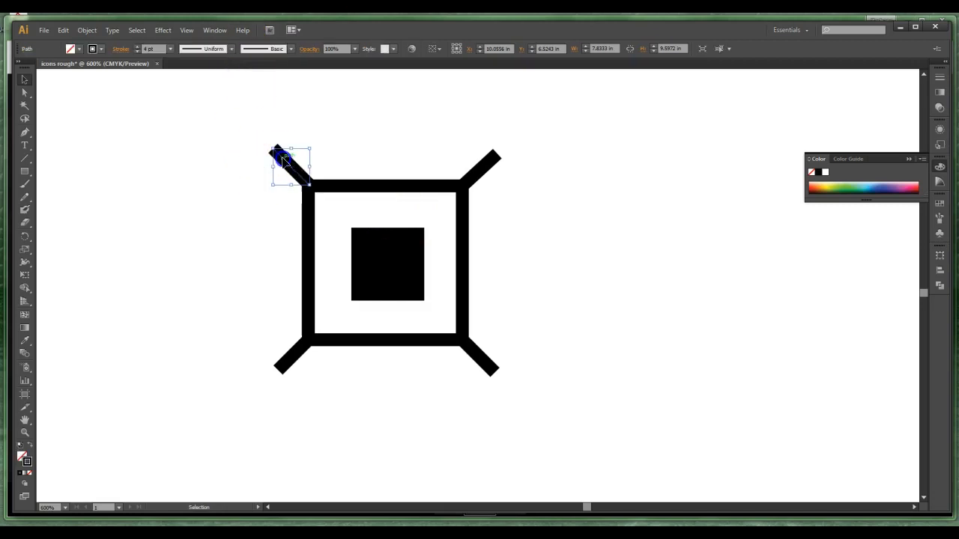
left_click(485, 163, "shift")
left_click(487, 363, "shift")
left_click(335, 358, "shift")
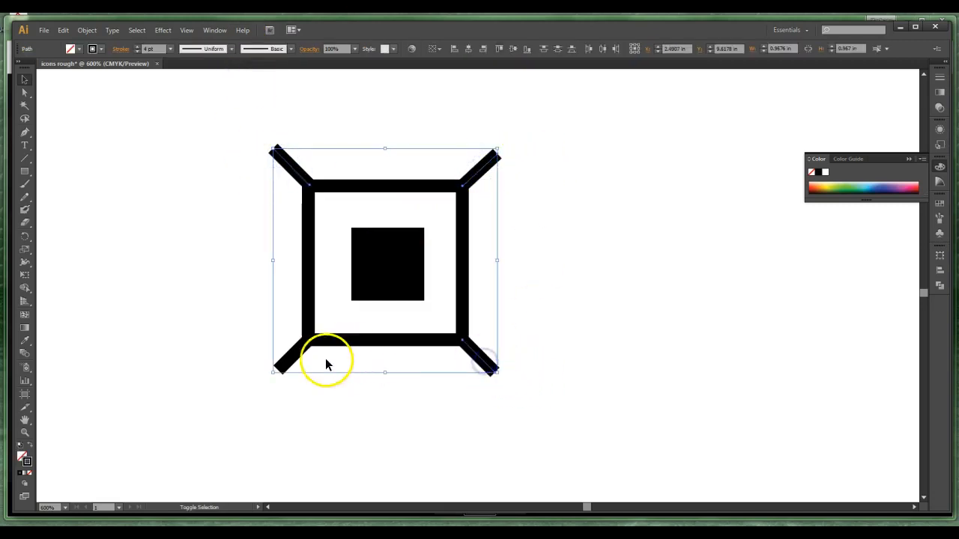
left_click(290, 358, "shift")
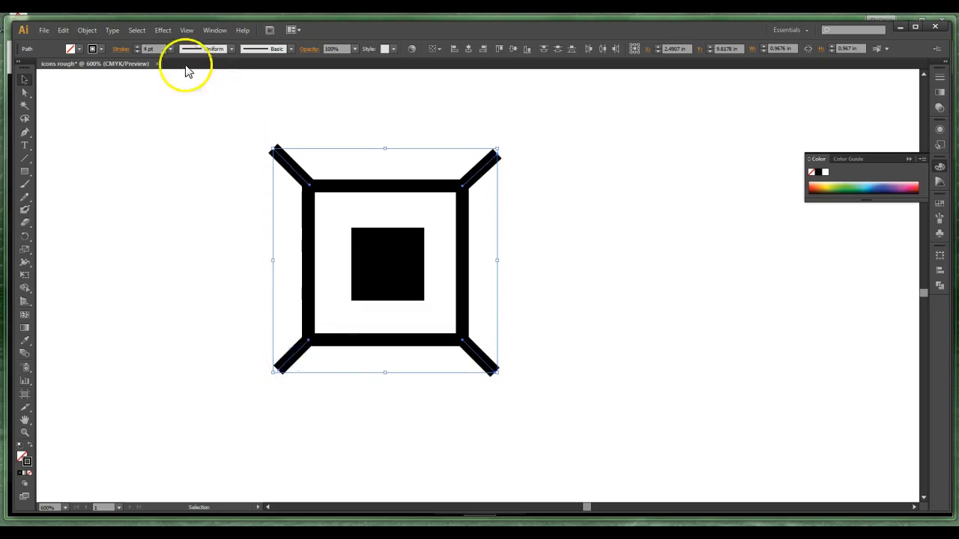
left_click(121, 50)
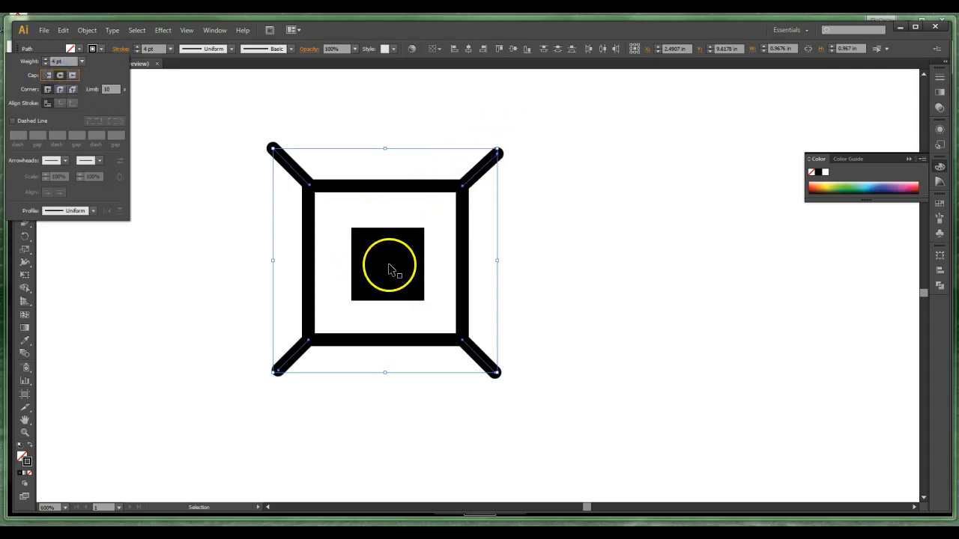
left_click(390, 270)
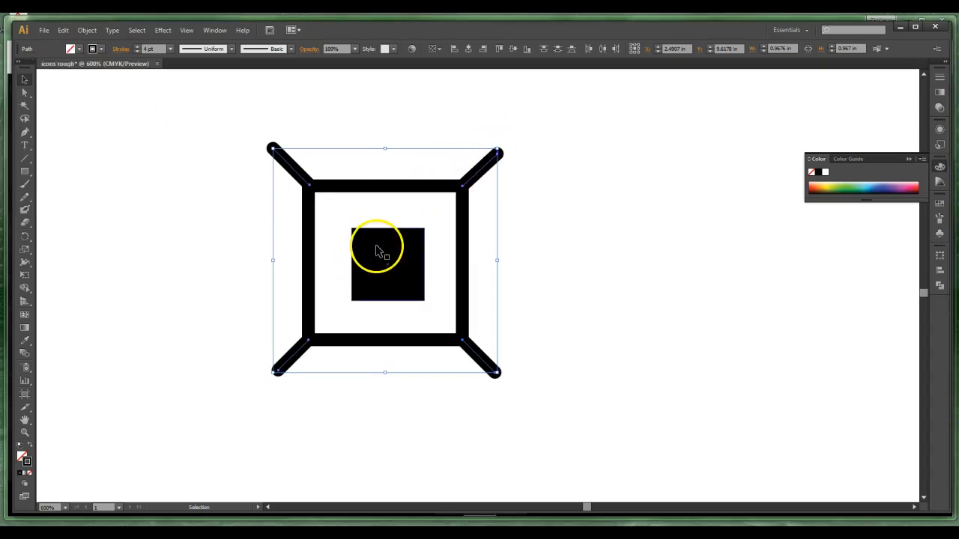
Group all parts of the good luck icon and move the group to the left on the artboard
left_click_drag(238, 122, 555, 422)
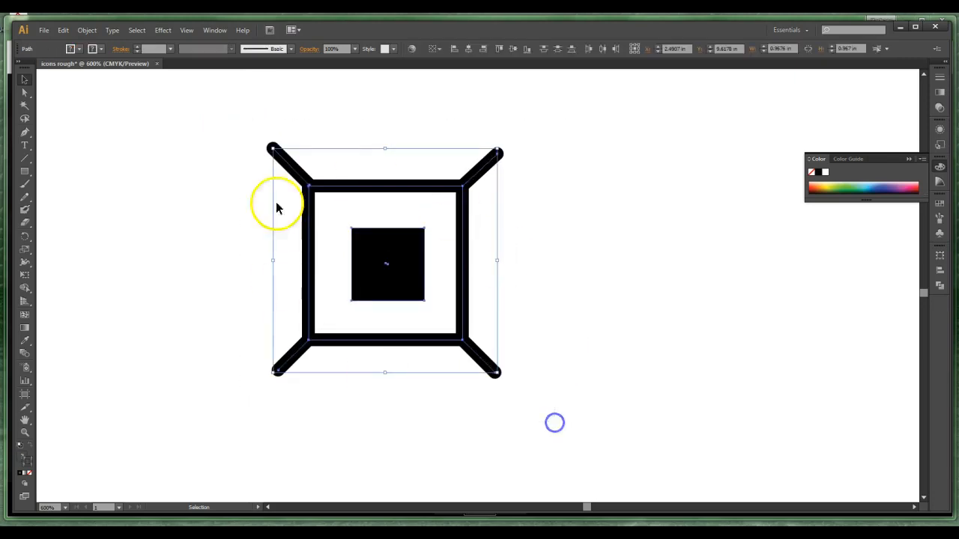
right_click(362, 341)
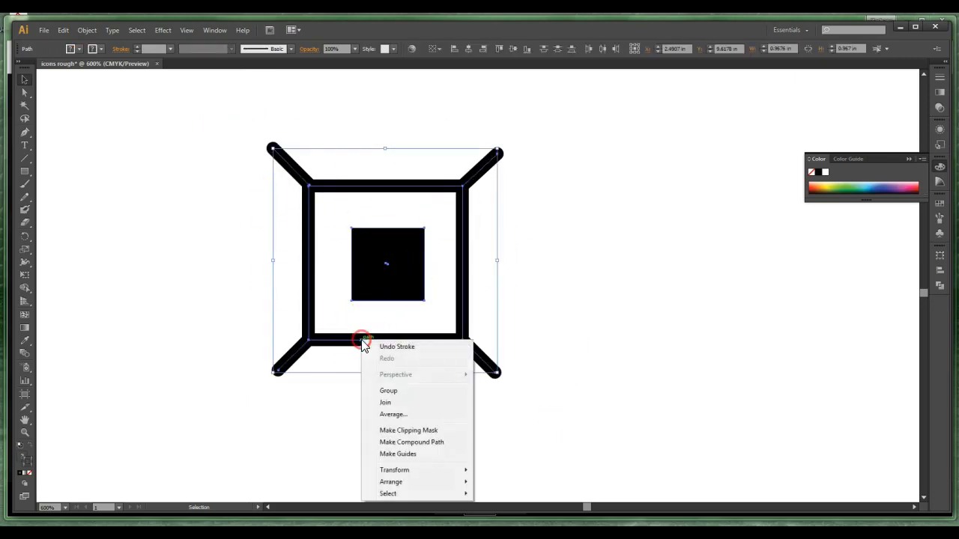
left_click(387, 389)
left_click(619, 308)
left_click(449, 342)
left_click_drag(445, 342, 326, 338)
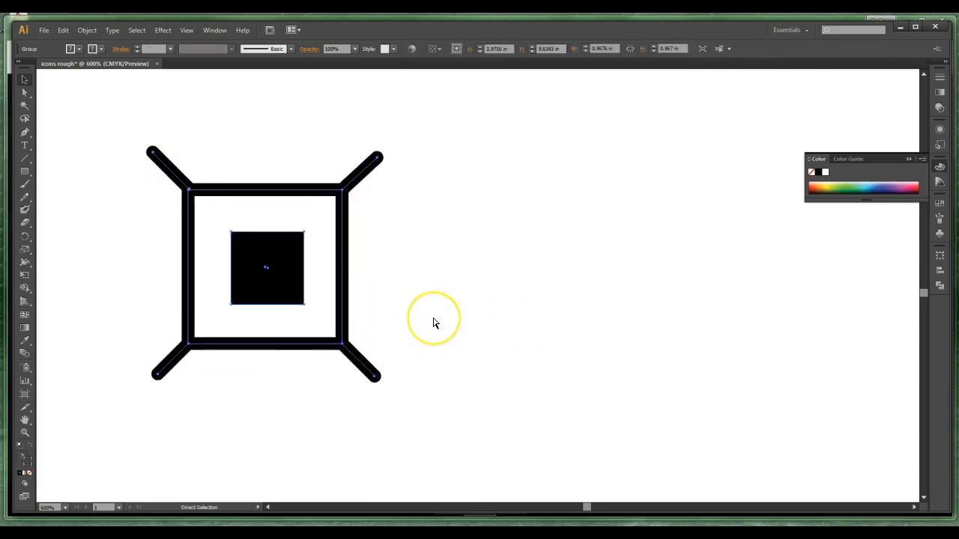
Move the chart image back over the artboard so its river symbol can be traced
key("ctrl+minus")
key("ctrl+minus")
key("ctrl+minus")
left_click_drag(407, 271, 160, 241)
left_click_drag(556, 293, 268, 338)
left_click_drag(555, 325, 289, 292)
left_click_drag(566, 298, 382, 359)
left_click_drag(450, 280, 346, 296)
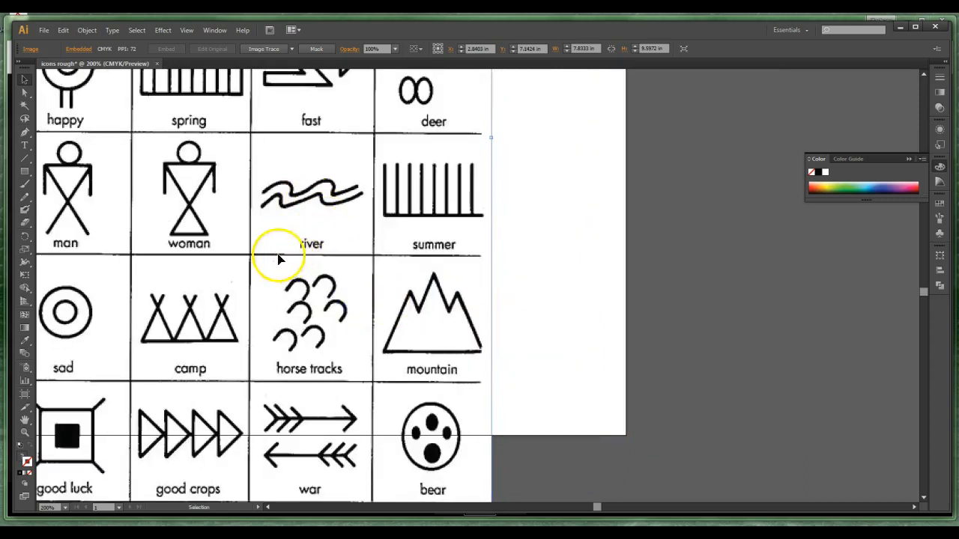
Draw a horizontal line about 1.21 in long across the river symbol's upper wave with the Line Segment tool
key("ctrl+plus")
key("ctrl+plus")
key("ctrl+plus")
key("space")
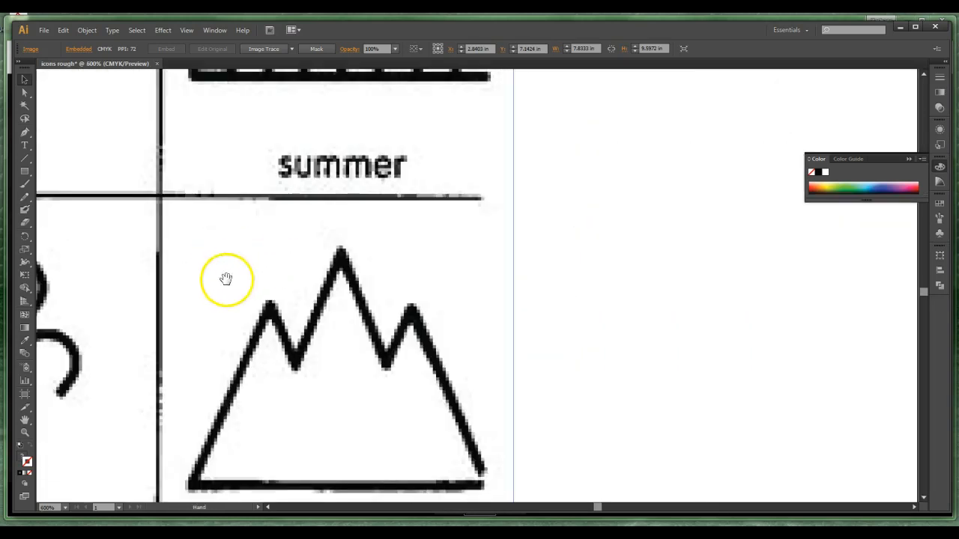
left_click_drag(224, 278, 473, 471)
left_click_drag(337, 274, 453, 283)
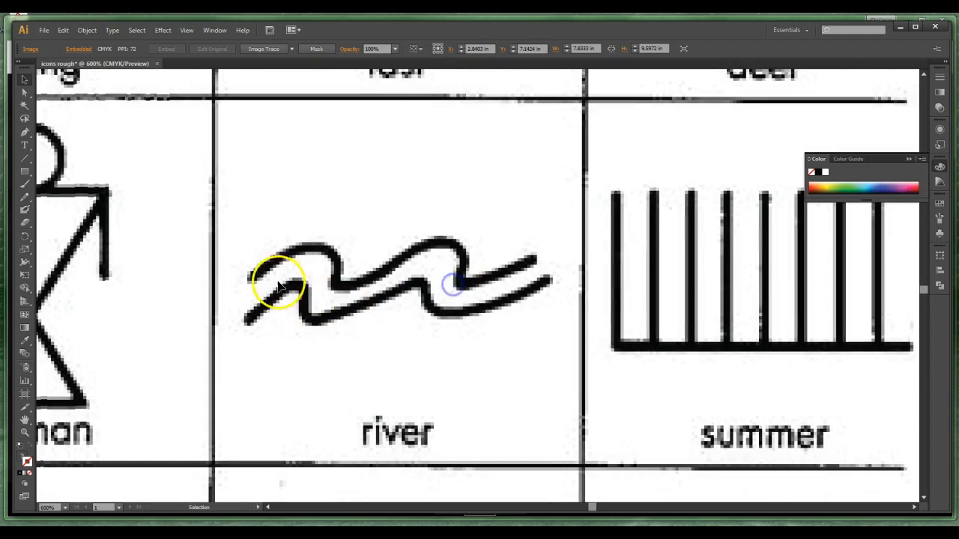
left_click(25, 160)
left_click(255, 276)
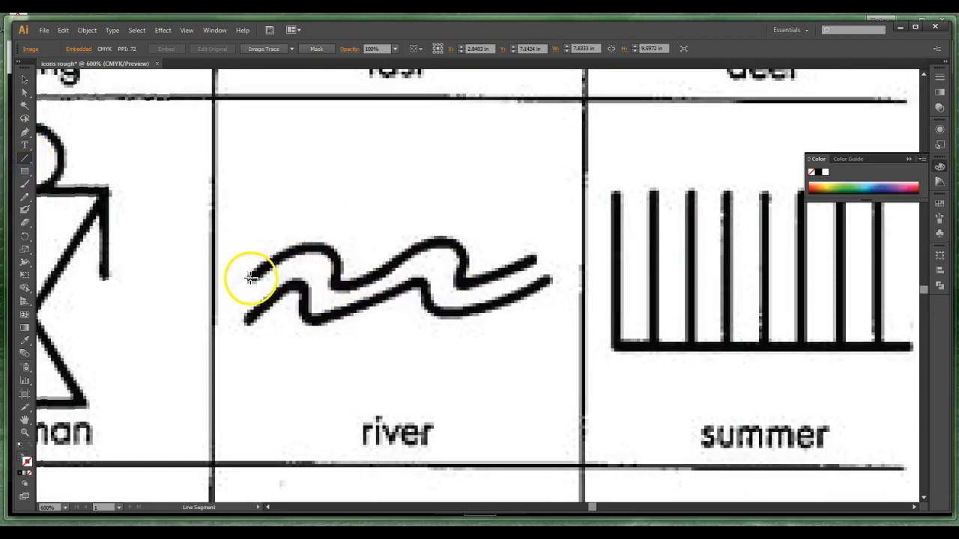
left_click_drag(402, 266, 531, 278)
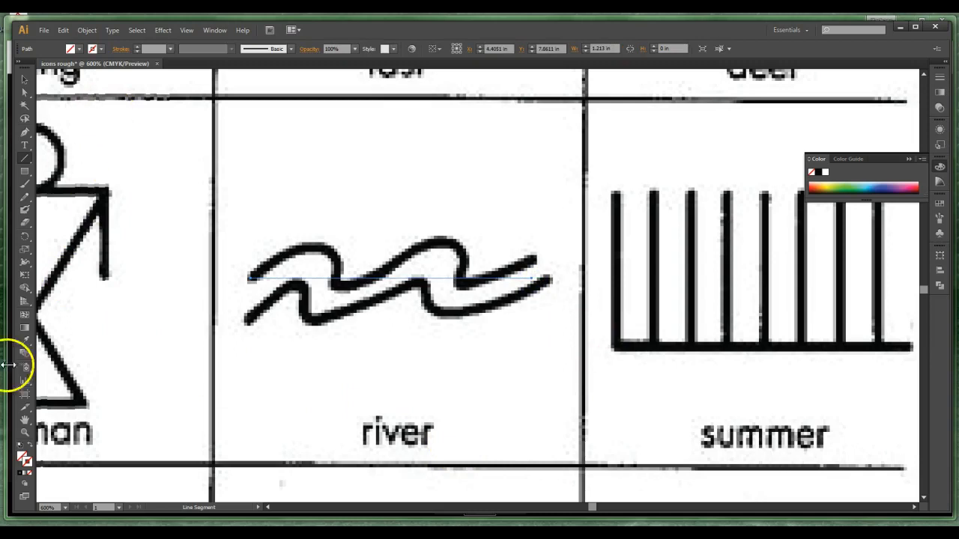
Give the horizontal line a black 4 pt stroke with round caps
left_click(28, 463)
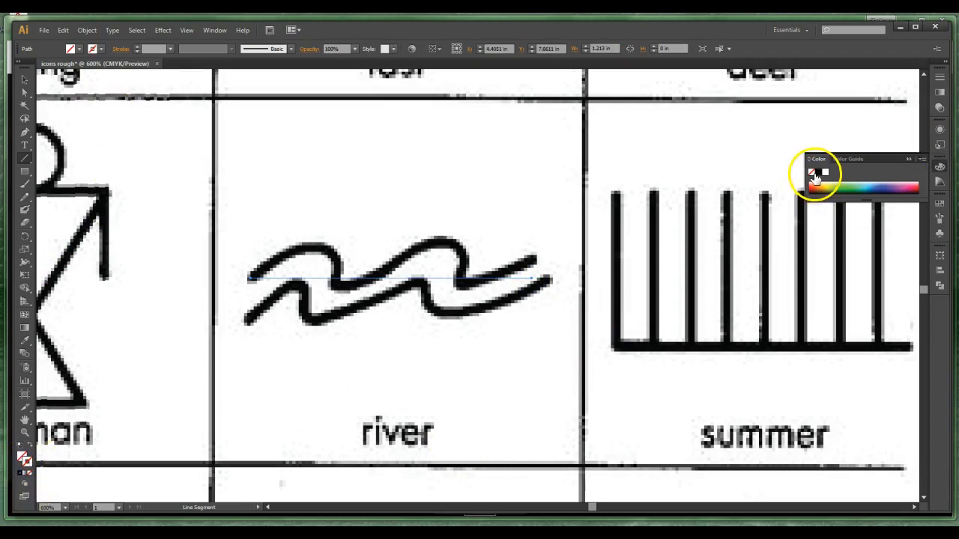
left_click(818, 172)
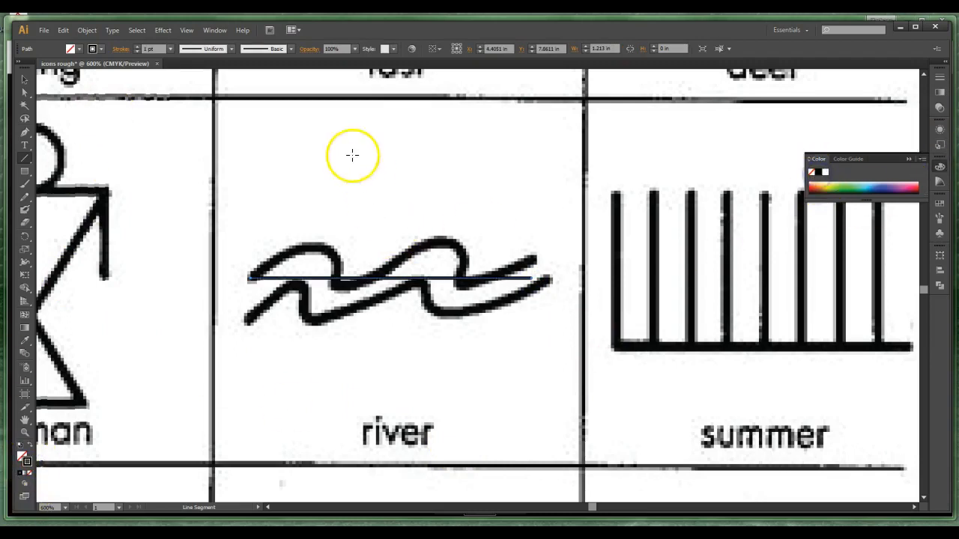
left_click(138, 46)
left_click(138, 44)
left_click(138, 45)
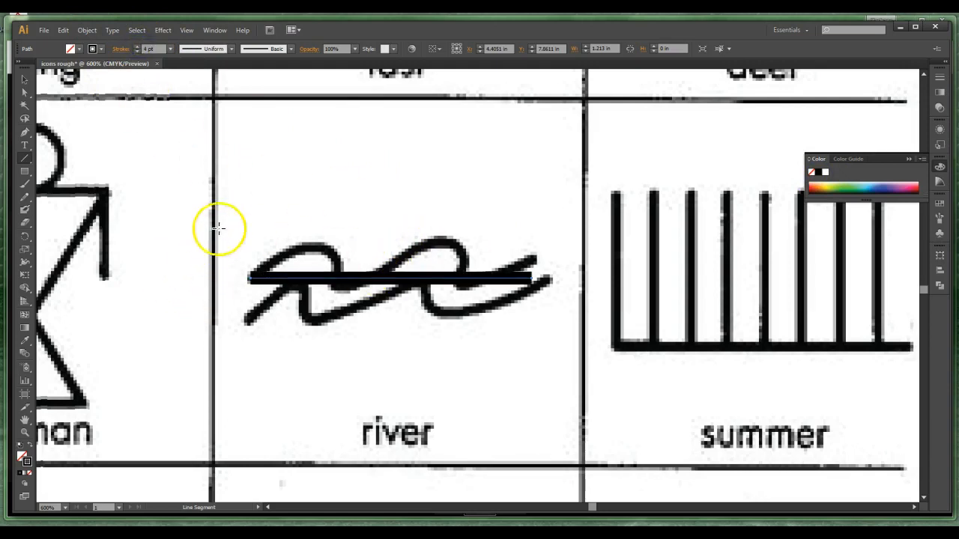
left_click(122, 49)
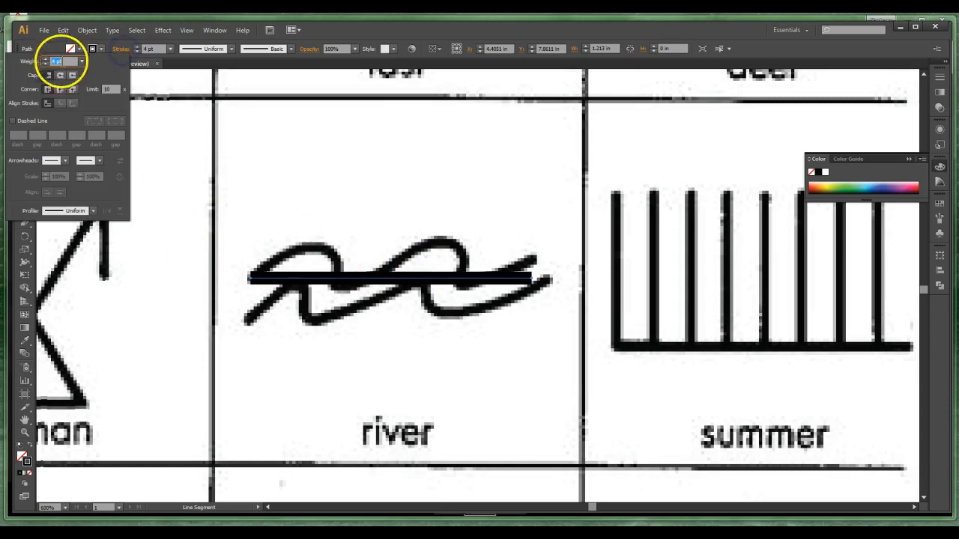
left_click(60, 77)
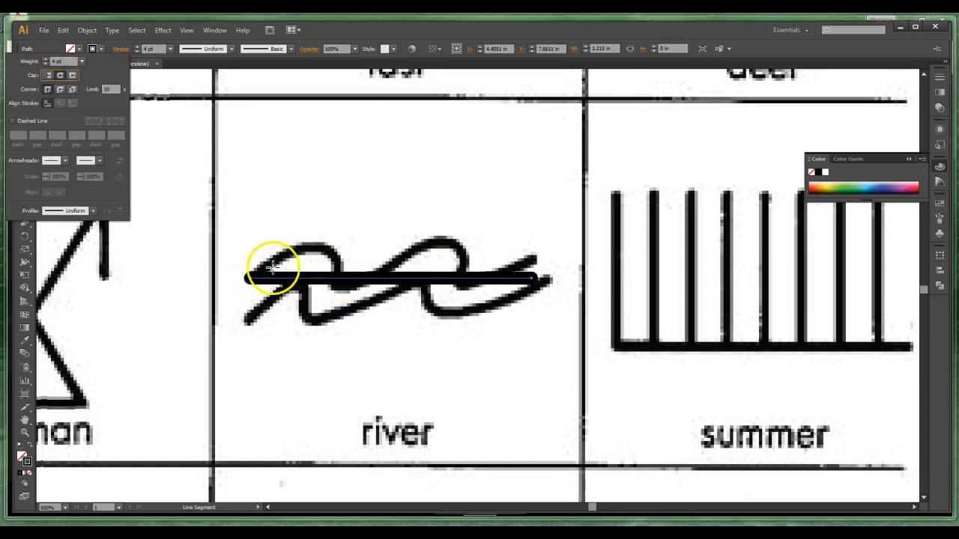
left_click(379, 30)
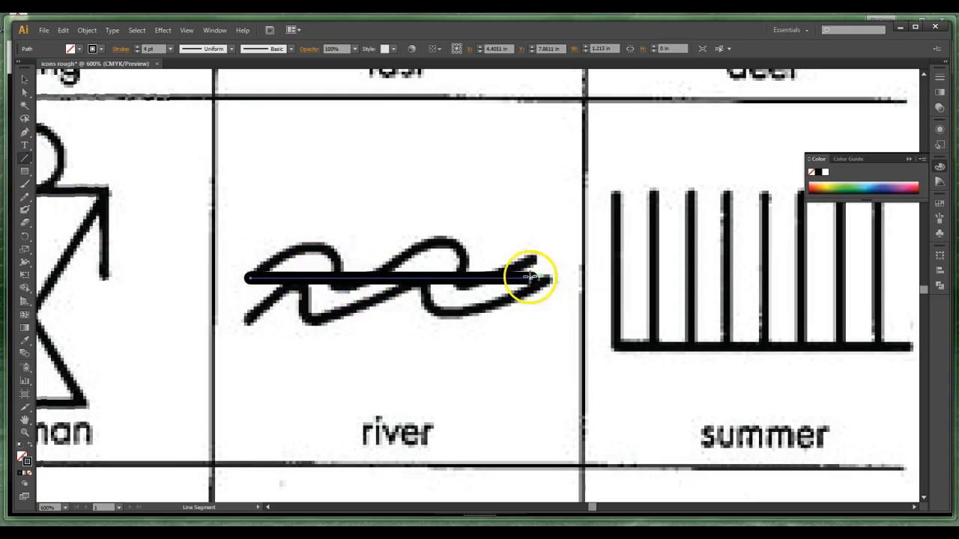
Add four anchor points along the line for the wave's crests and troughs with the Add Anchor Point tool
left_click(25, 133)
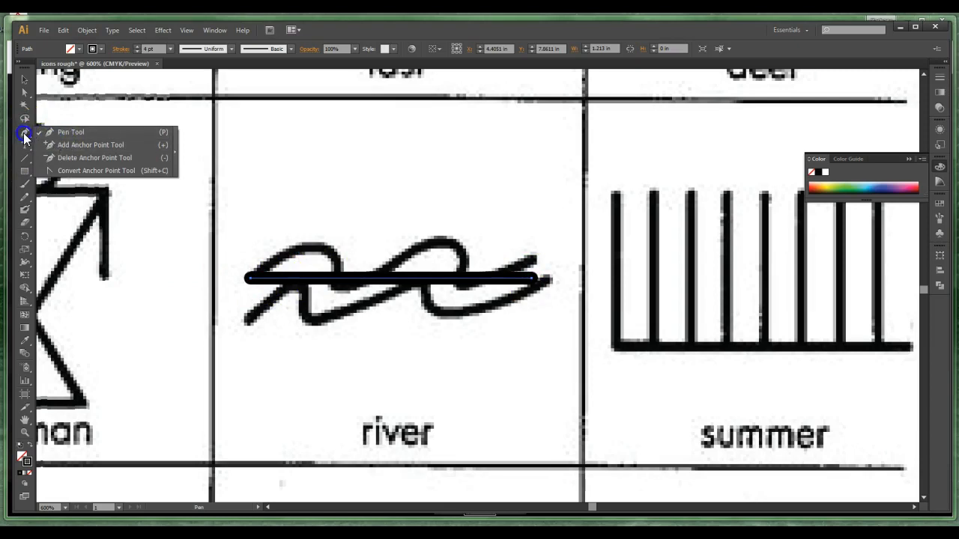
left_click_drag(25, 135, 76, 144)
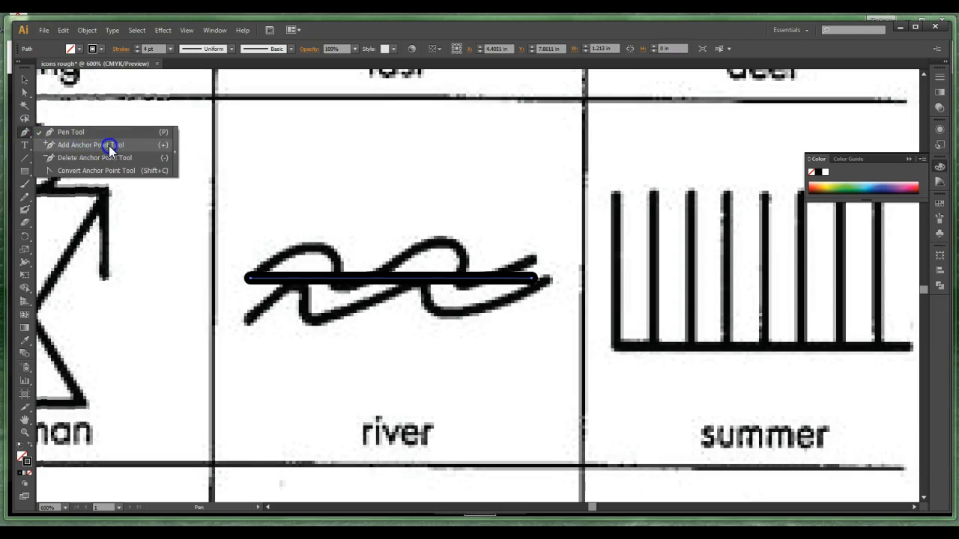
mouse_move(78, 159)
left_mouse_down()
mouse_move(78, 145)
mouse_move(66, 147)
left_mouse_up()
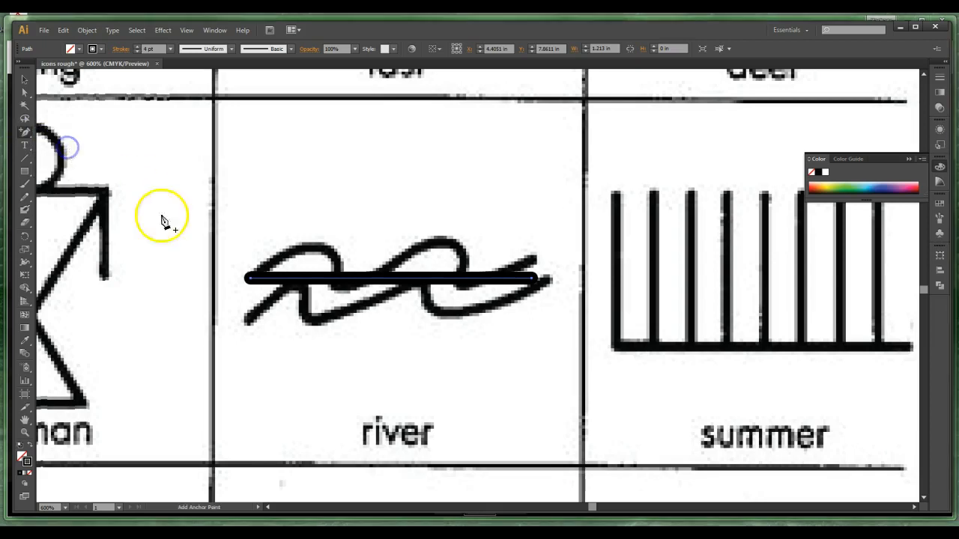
left_click(312, 278)
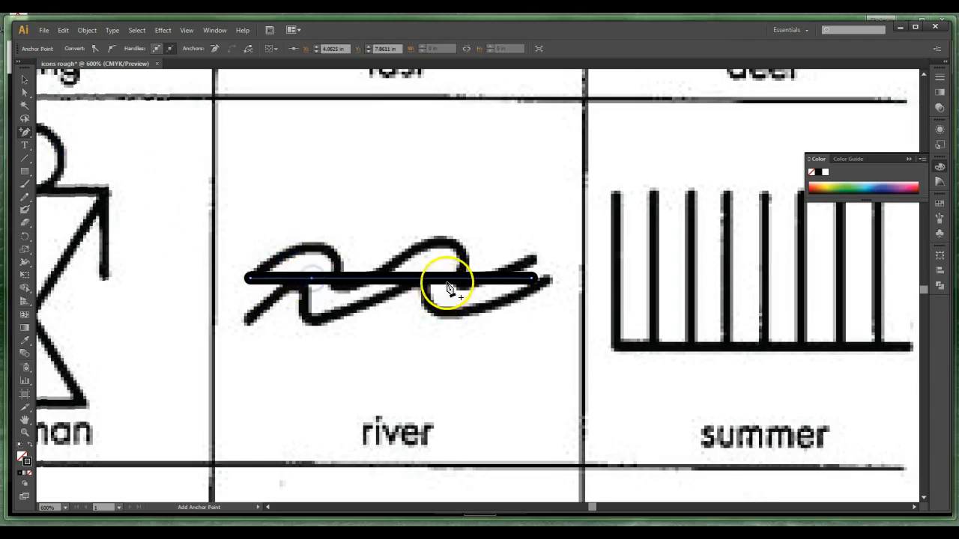
left_click(370, 278)
left_click(484, 279)
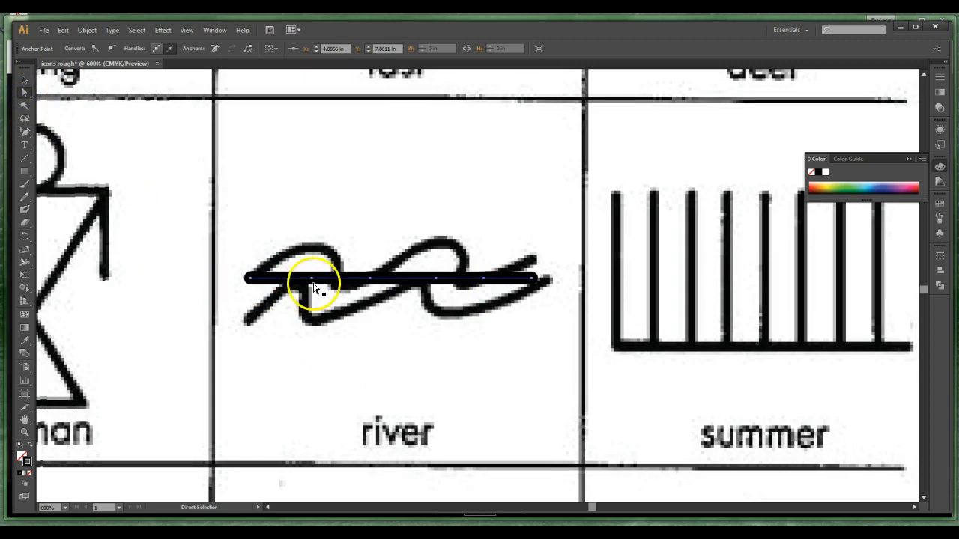
Raise the first added anchor point to the upper wave's first crest with Direct Selection
key("Up")
key("Up")
key("Up")
key("Up")
key("Up")
key("Up")
key("Up")
key("Up")
key("Up")
key("Up")
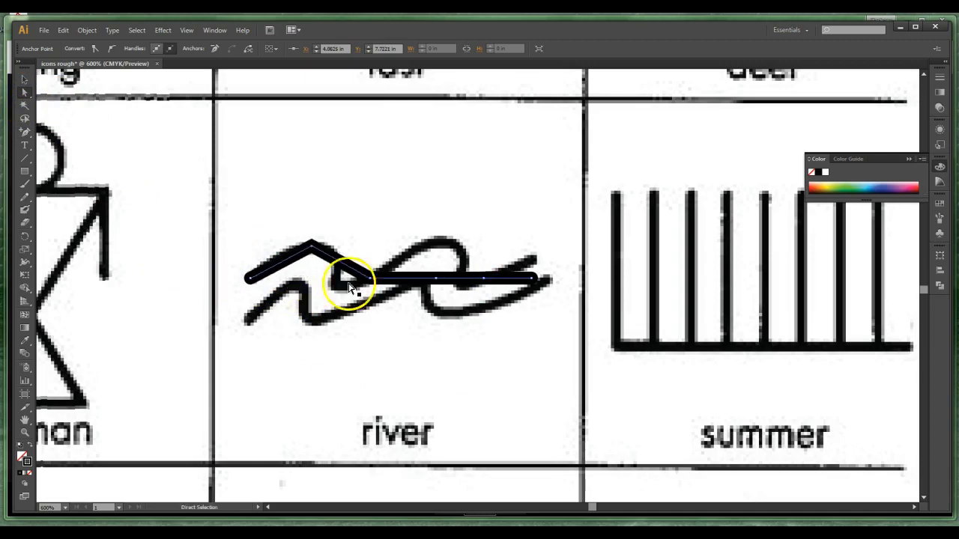
Raise the third added anchor point to the second crest and the line's right endpoint to the upper wave's end
left_click(436, 278)
key("Up")
key("Up")
key("Up")
key("Up")
key("Up")
key("Up")
key("Up")
key("Up")
key("Up")
key("Up")
left_click_drag(533, 258, 534, 282)
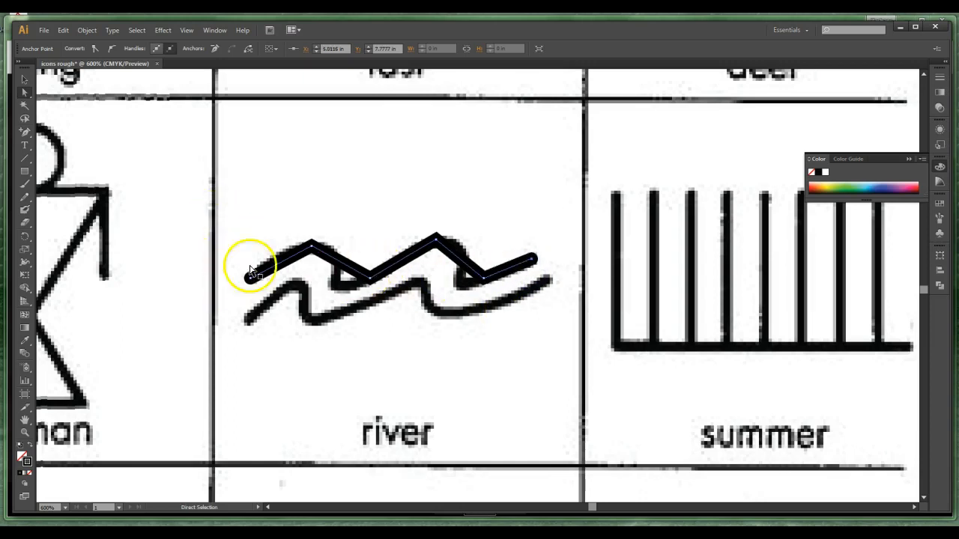
Convert the four inner anchor points of the zigzag line to smooth points
left_click(312, 246)
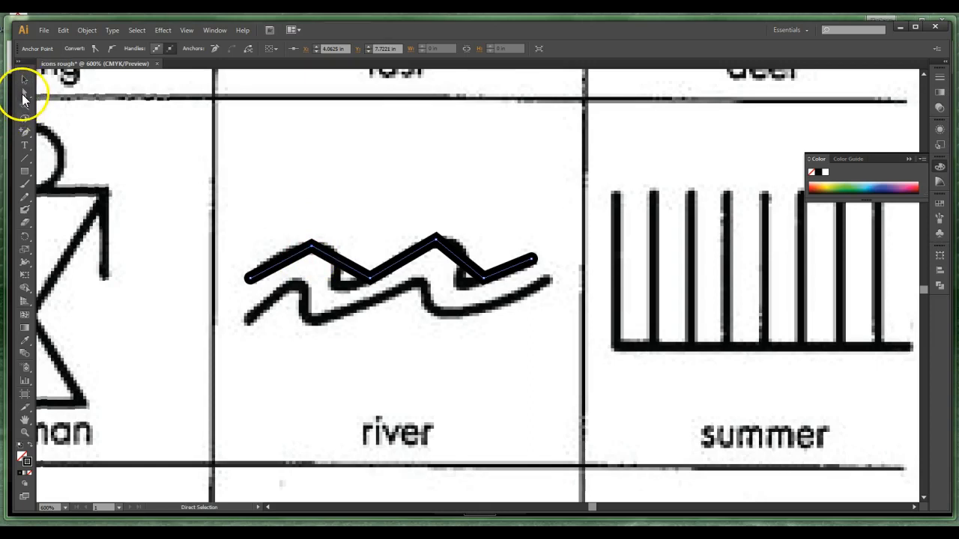
left_click(111, 49)
left_click(368, 280)
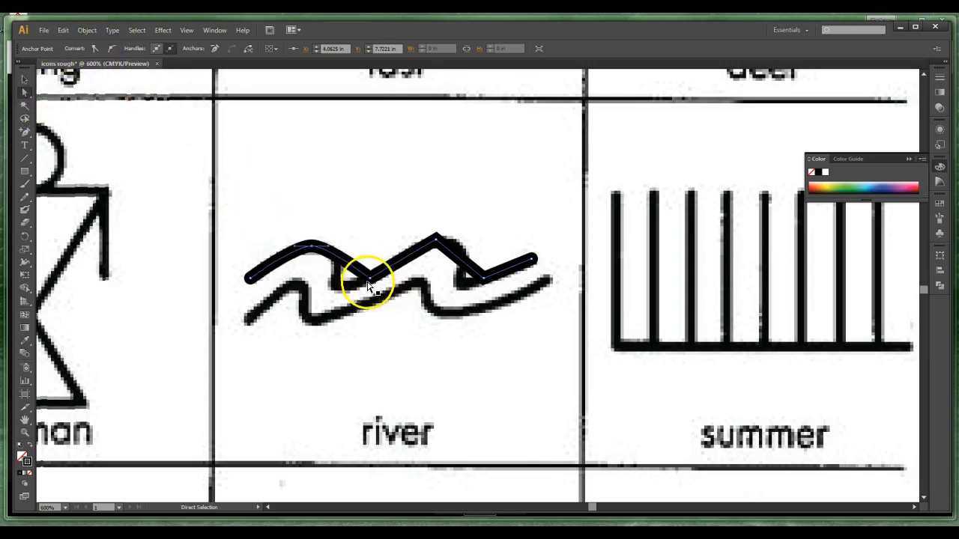
left_click(112, 49)
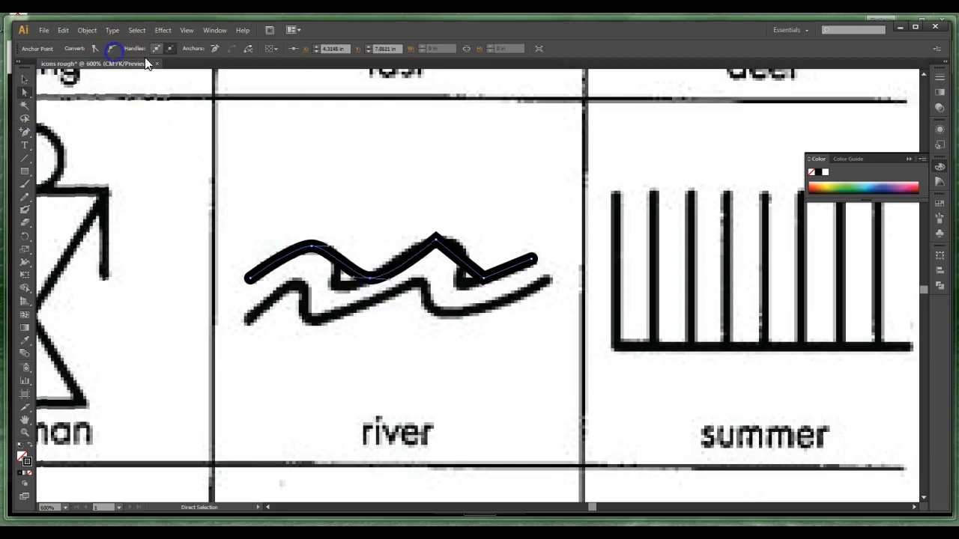
left_click(437, 239)
left_click(113, 48)
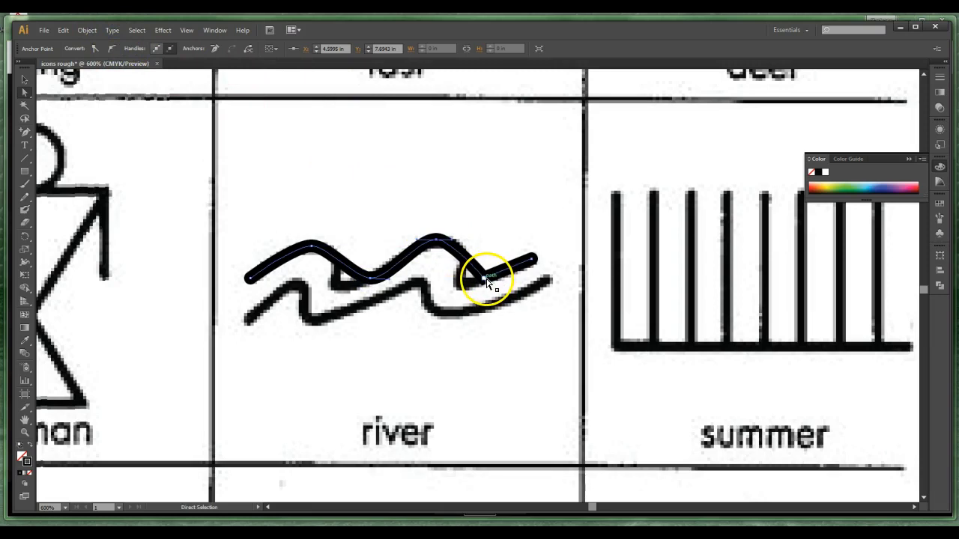
left_click(112, 50)
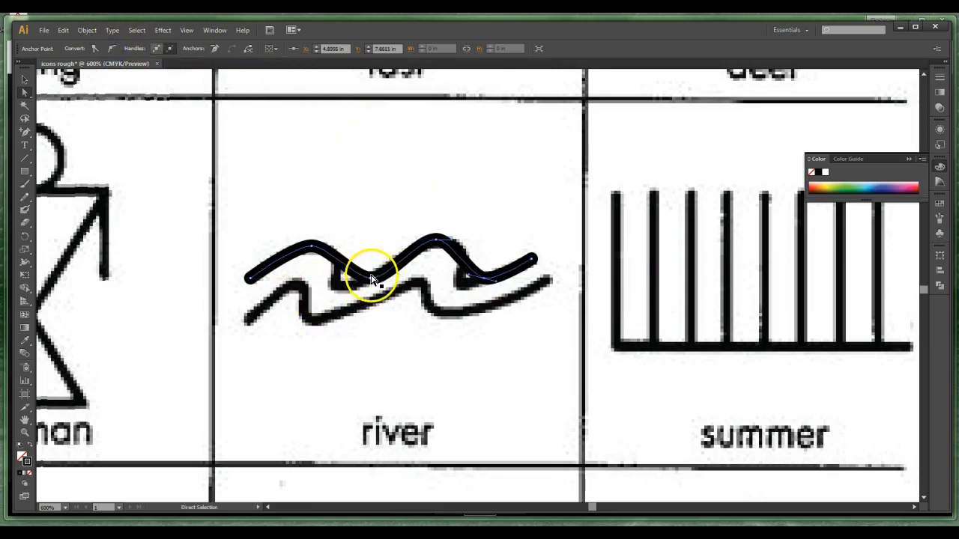
Reposition the upper wave's two trough anchors and second crest and extend the first crest's handle to follow the traced river wave
left_click_drag(373, 282, 342, 288)
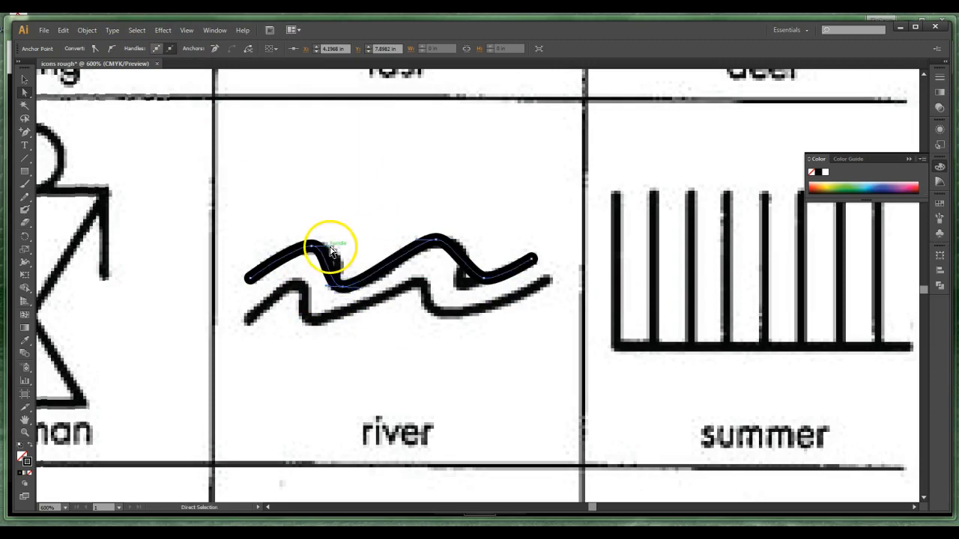
left_click_drag(347, 247, 349, 245)
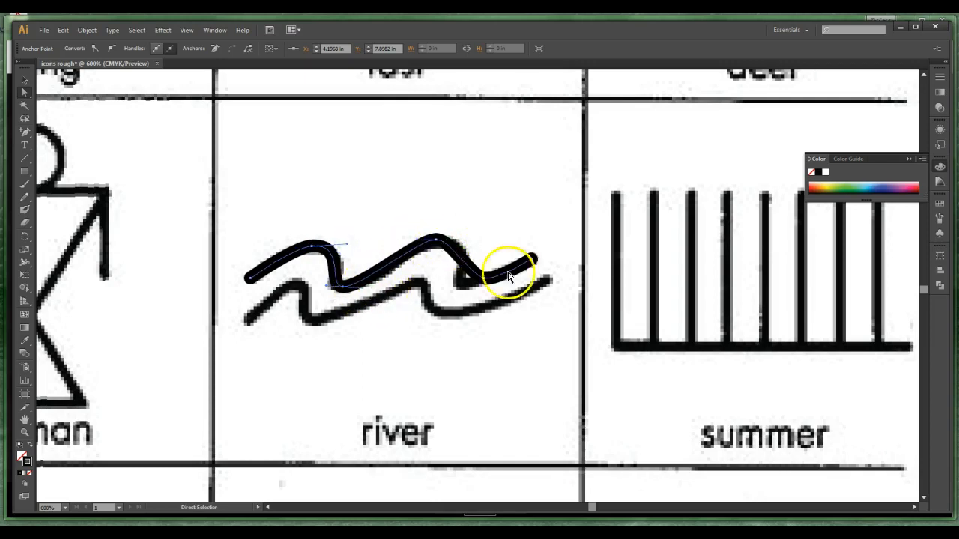
left_click(483, 281)
left_click_drag(471, 279, 452, 286)
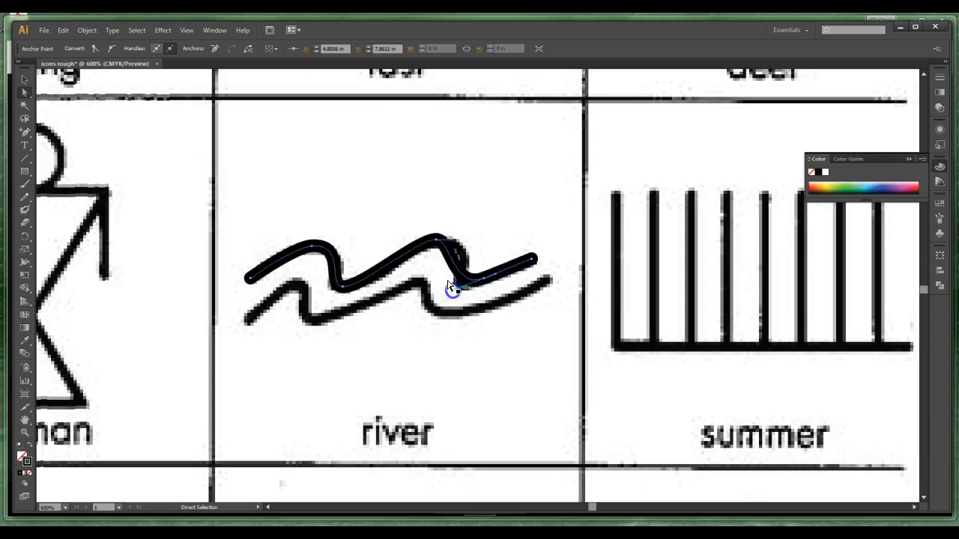
left_click_drag(435, 242, 450, 241)
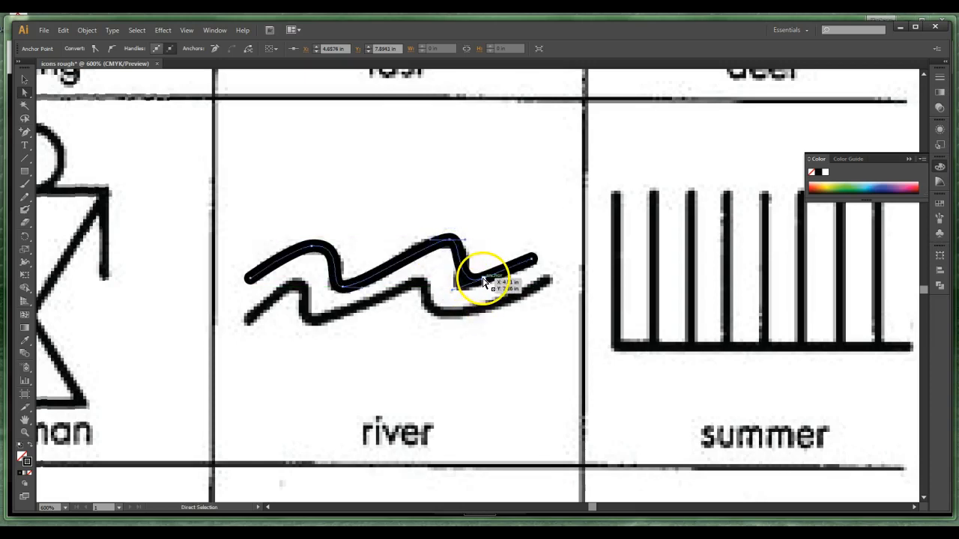
left_click_drag(484, 282, 476, 289)
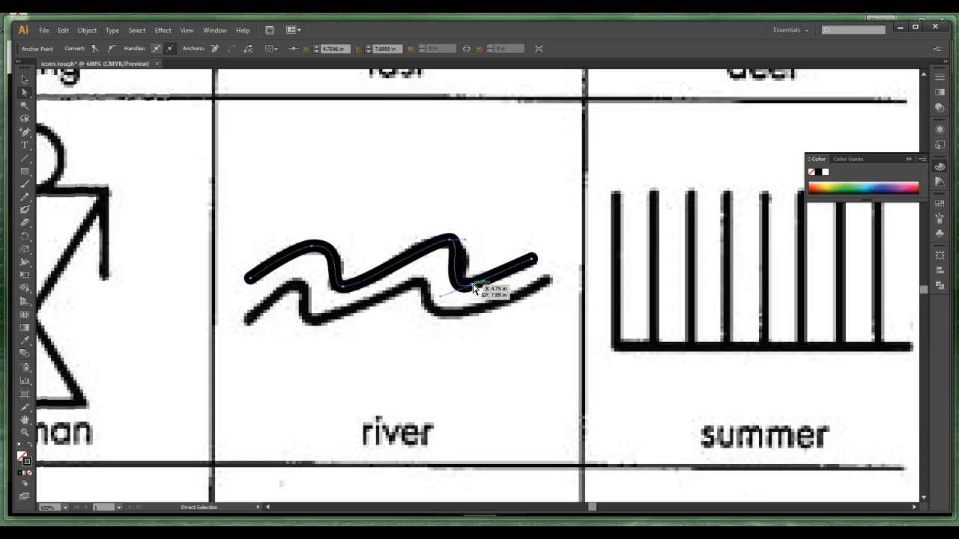
Move the pictograph chart image aside so the traced wave line stands alone on the blank artboard
key("ctrl+minus")
key("ctrl+minus")
key("ctrl+minus")
left_click(150, 278)
left_click(24, 81)
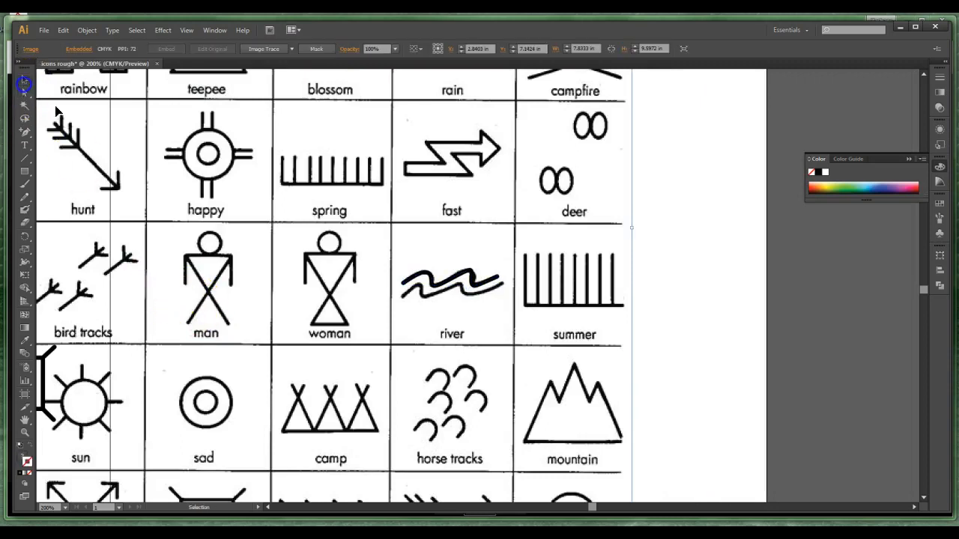
left_click_drag(197, 318, 558, 293)
left_click_drag(546, 368, 731, 310)
left_click_drag(579, 368, 670, 319)
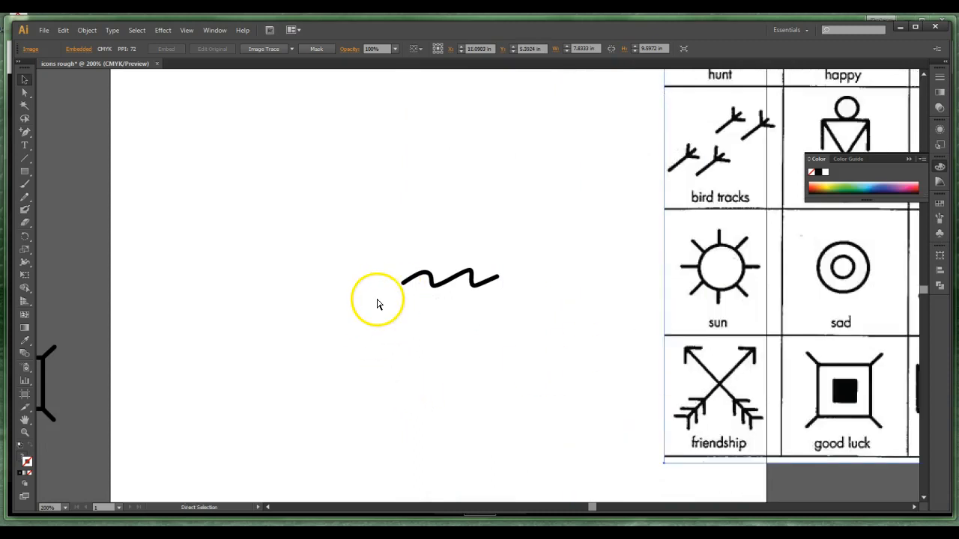
Copy the wave line and paste the duplicate in front, exactly over the original
key("ctrl+plus")
key("ctrl+plus")
key("ctrl+plus")
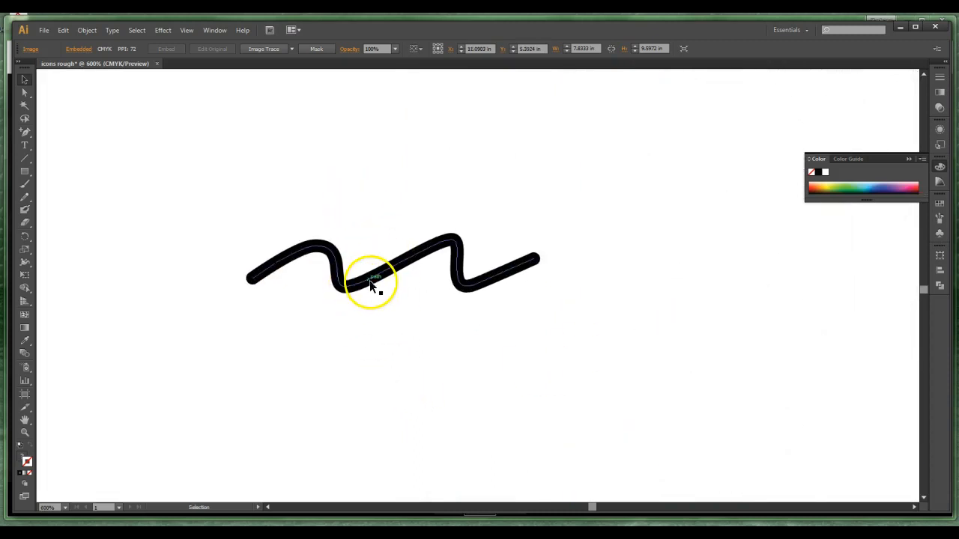
left_click(370, 283)
key("a")
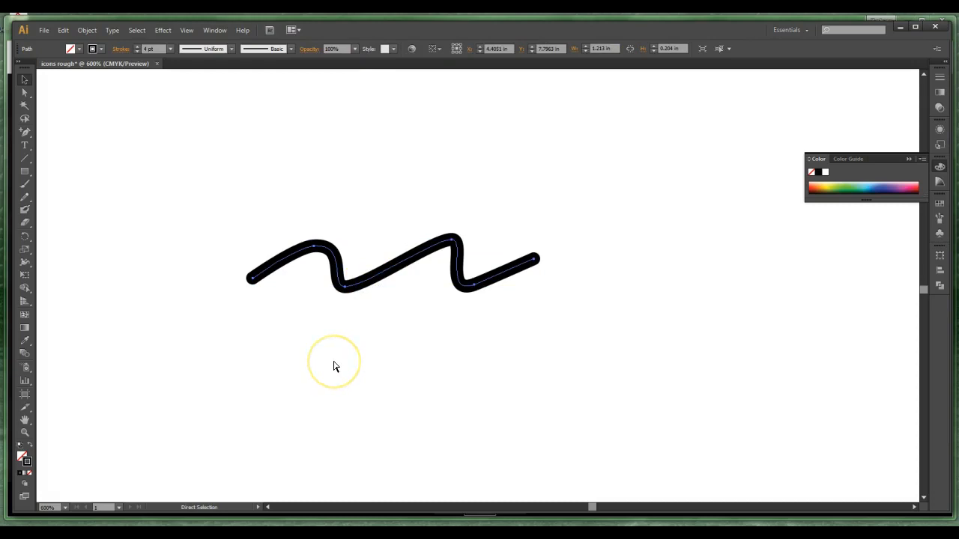
key("ctrl+c")
key("ctrl+f")
Nudge the duplicate wave down and left to form the river icon's lower line, and deselect it
key("Down")
key("Down")
key("Down")
key("Down")
key("Down")
key("Down")
key("Down")
key("Down")
key("Down")
key("Down")
key("Down")
key("Down")
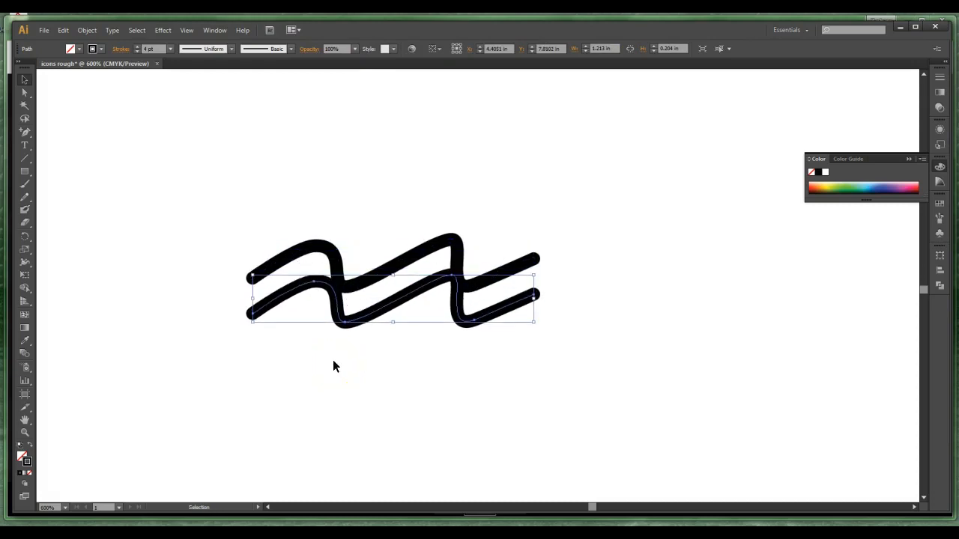
key("Left")
key("Left")
key("Left")
key("Left")
key("Left")
key("Left")
key("Left")
key("Left")
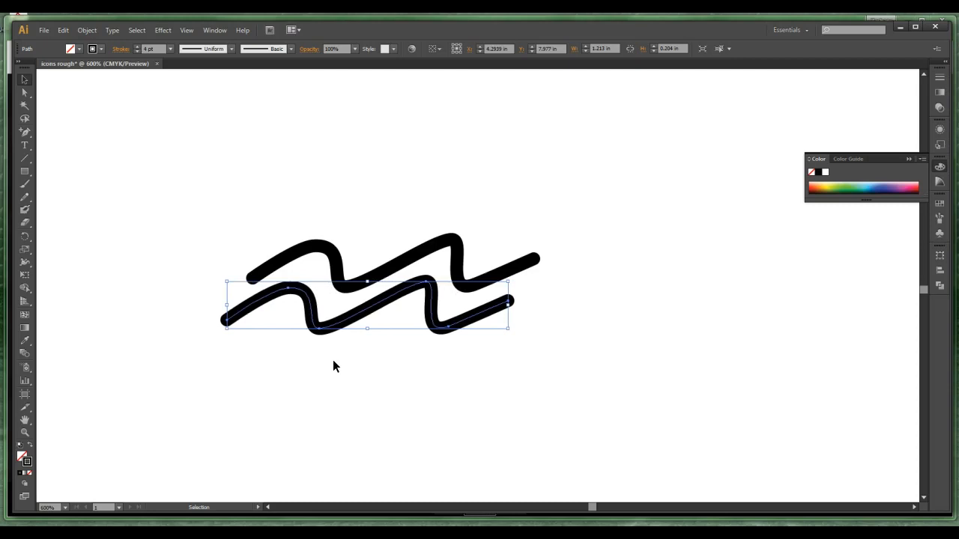
left_click(210, 188)
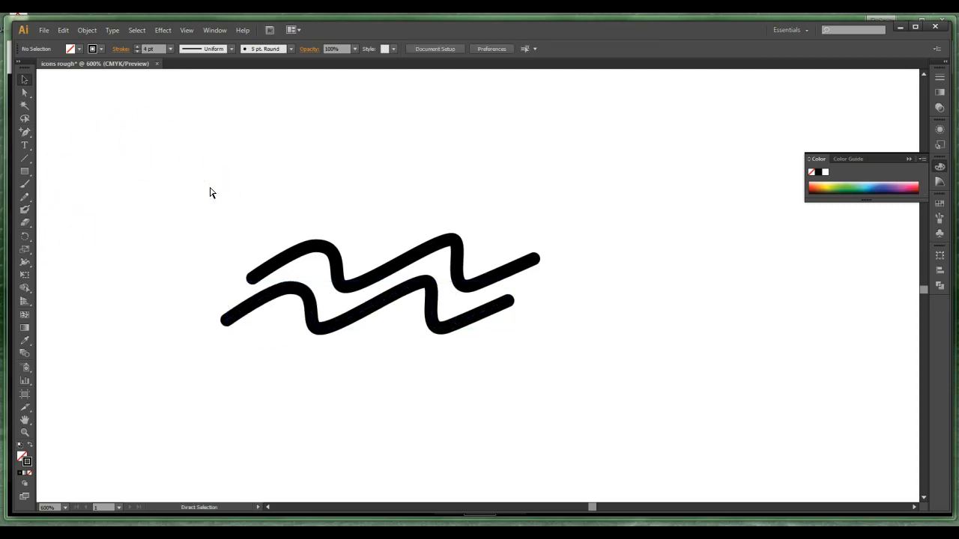
Select both wave lines and group them into a single river icon
key("ctrl+minus")
key("ctrl+minus")
key("ctrl+minus")
key("ctrl+minus")
key("ctrl+minus")
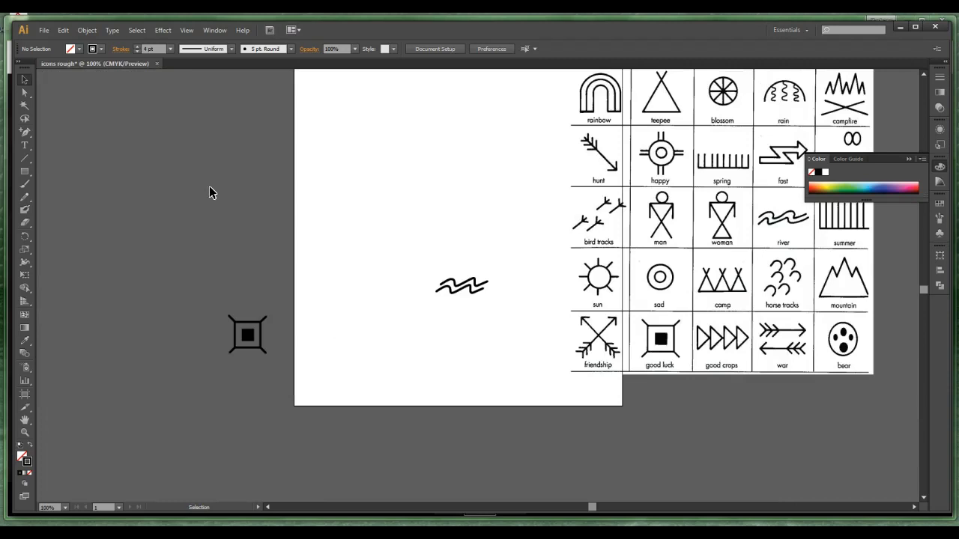
left_click_drag(420, 266, 499, 315)
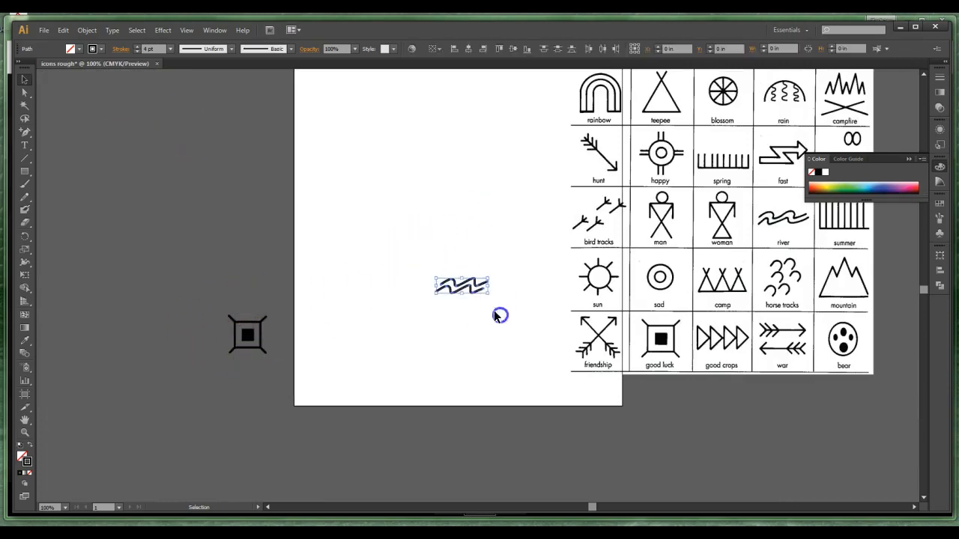
right_click(466, 280)
left_click(498, 333)
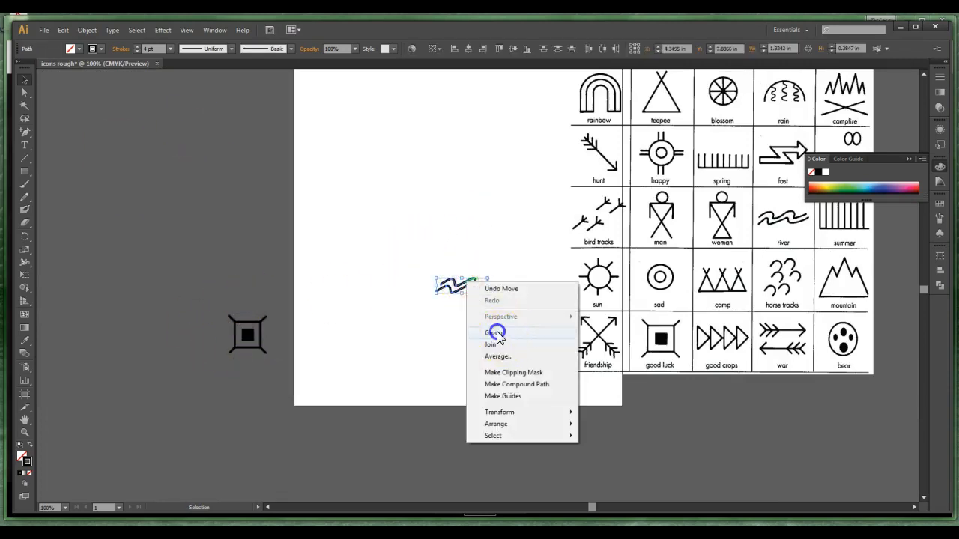
Move the river icon off the artboard above the good luck icon and bring the chart image back over the artboard
left_click_drag(278, 294, 214, 291)
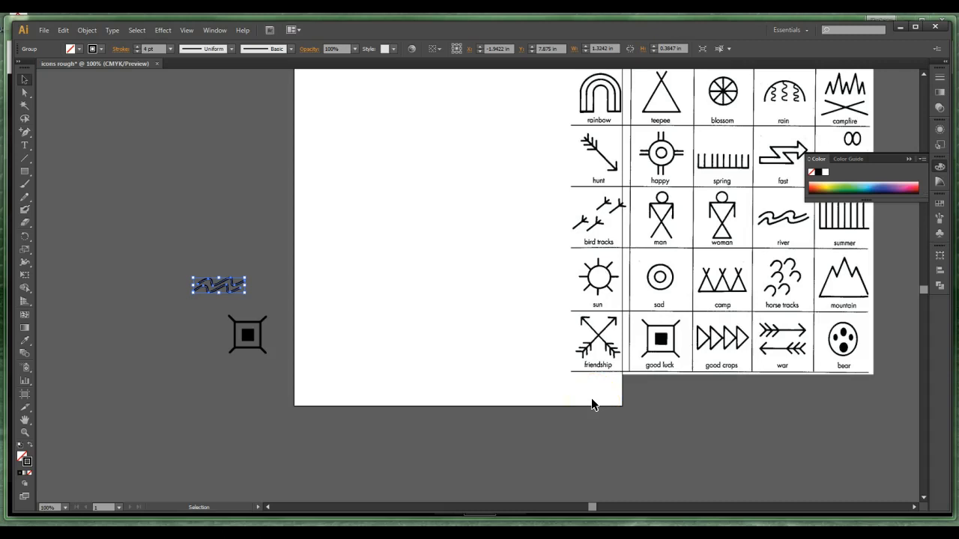
left_click_drag(663, 216, 450, 280)
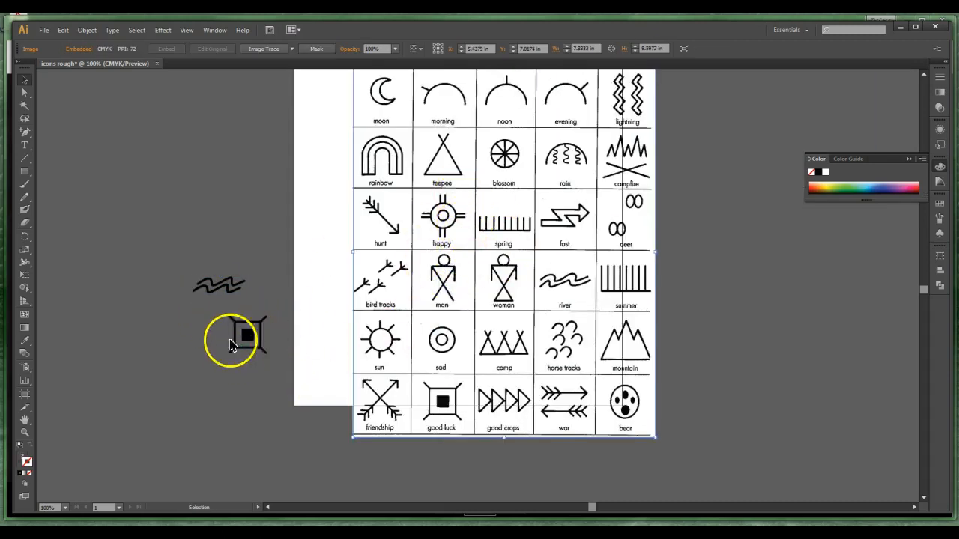